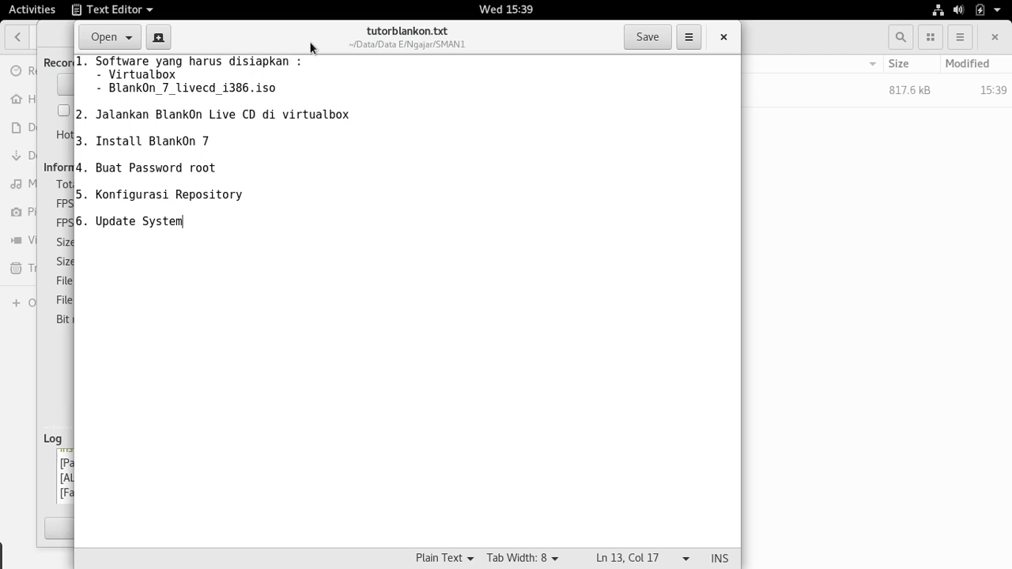
# Switch to the Oracle VM VirtualBox Manager and reposition its window above the text editor.
pyautogui.moveTo(309, 44); pyautogui.dragTo(357, 60)
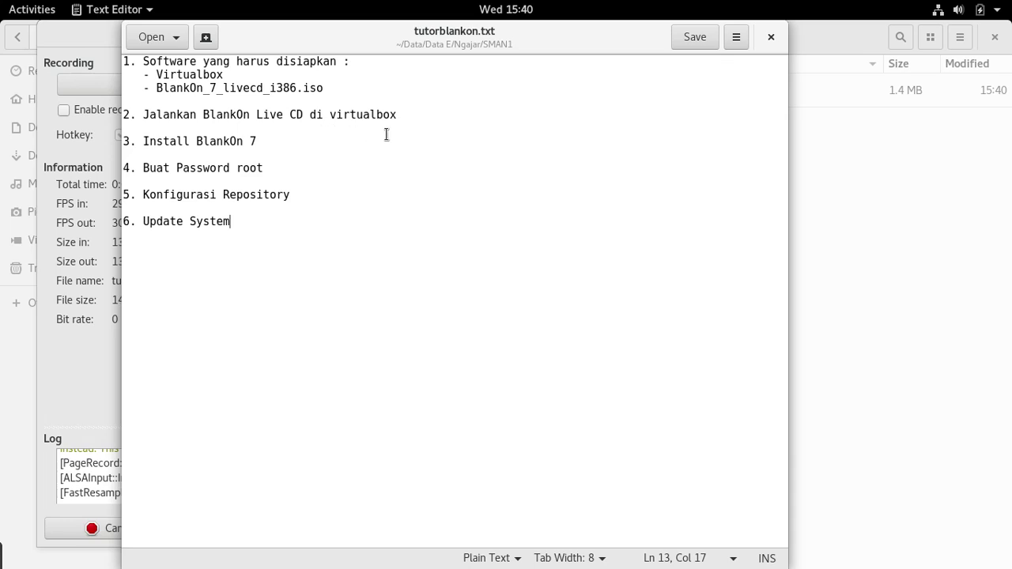
pyautogui.click(16, 8)
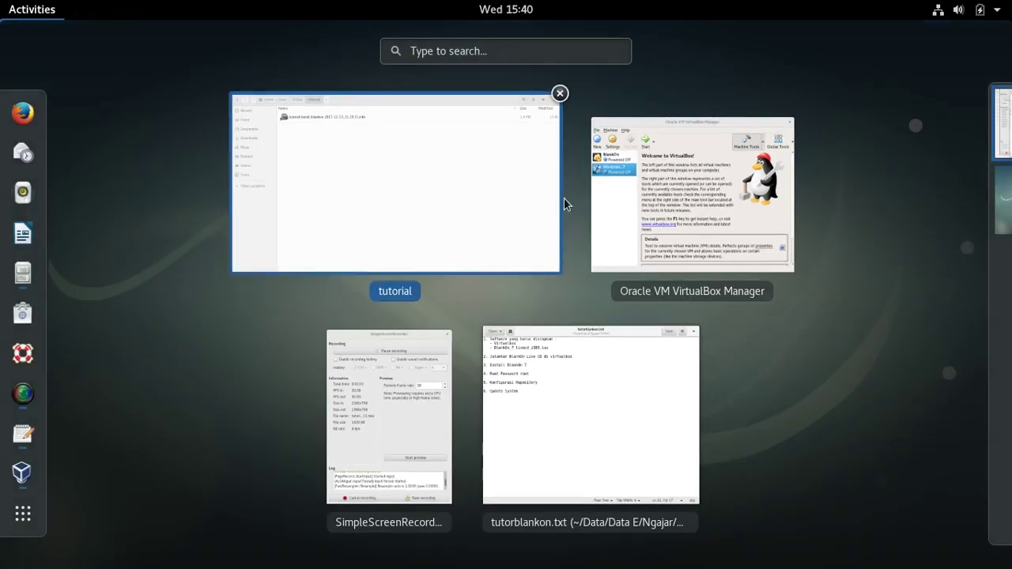
pyautogui.click(605, 217)
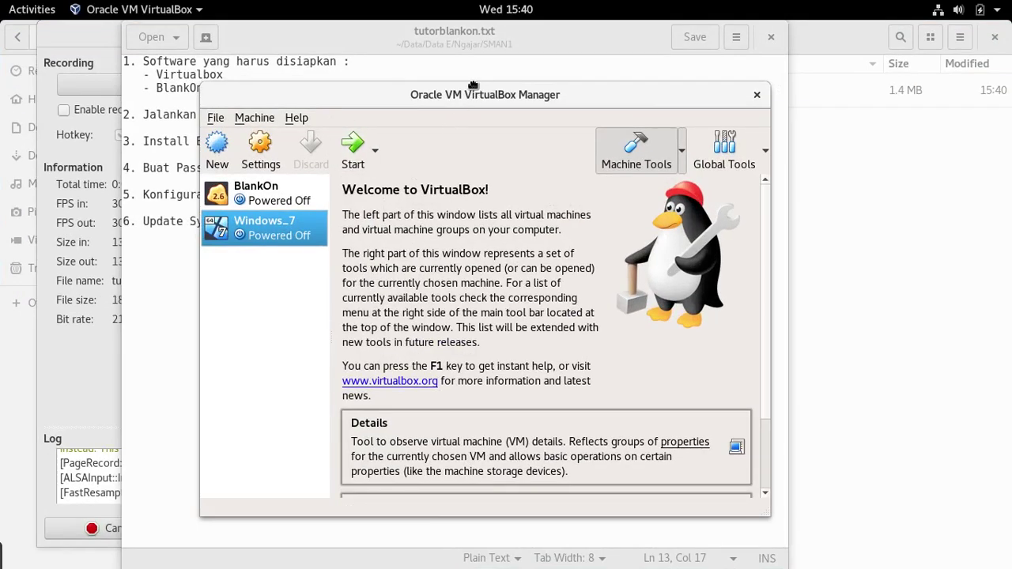
pyautogui.moveTo(471, 96); pyautogui.dragTo(492, 58)
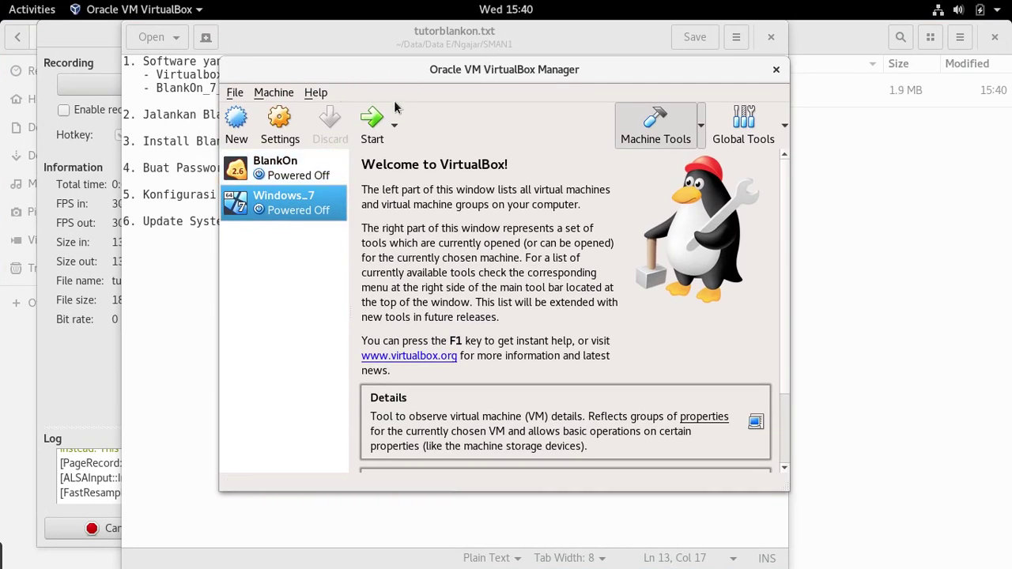
# Start creating a new virtual machine and name it BlankOn.
pyautogui.click(236, 132)
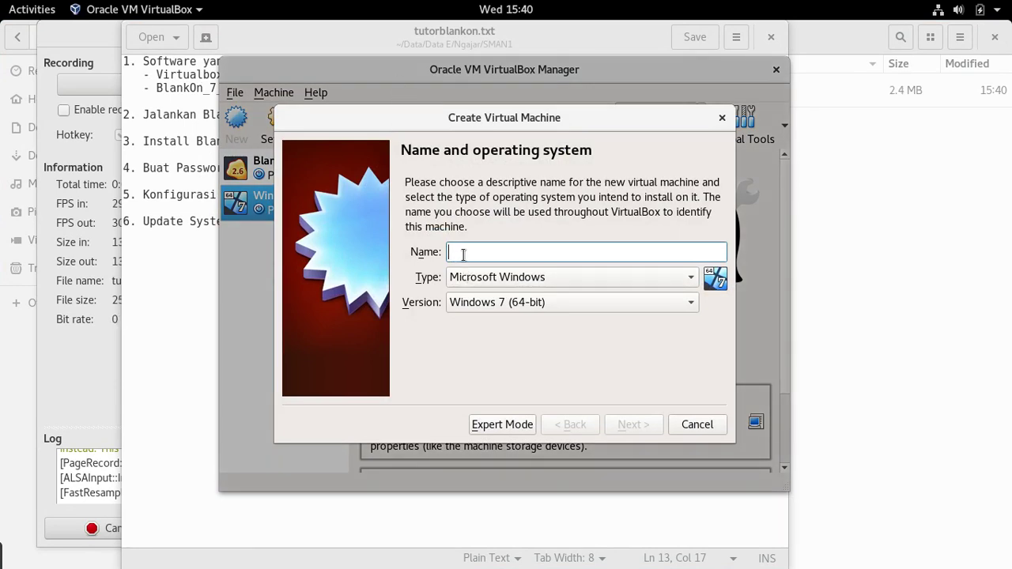
pyautogui.write('B')
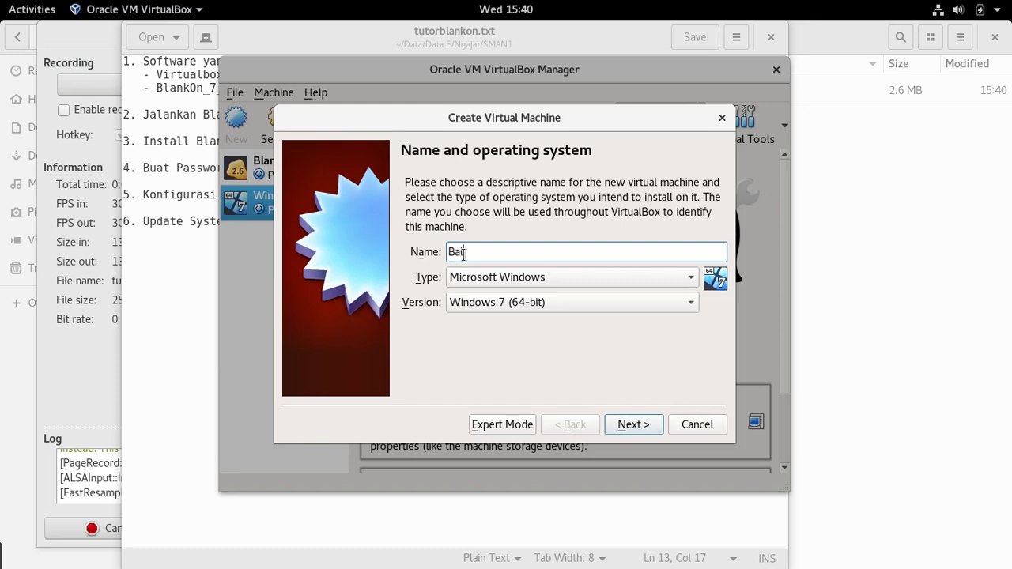
pyautogui.write('lankOn')
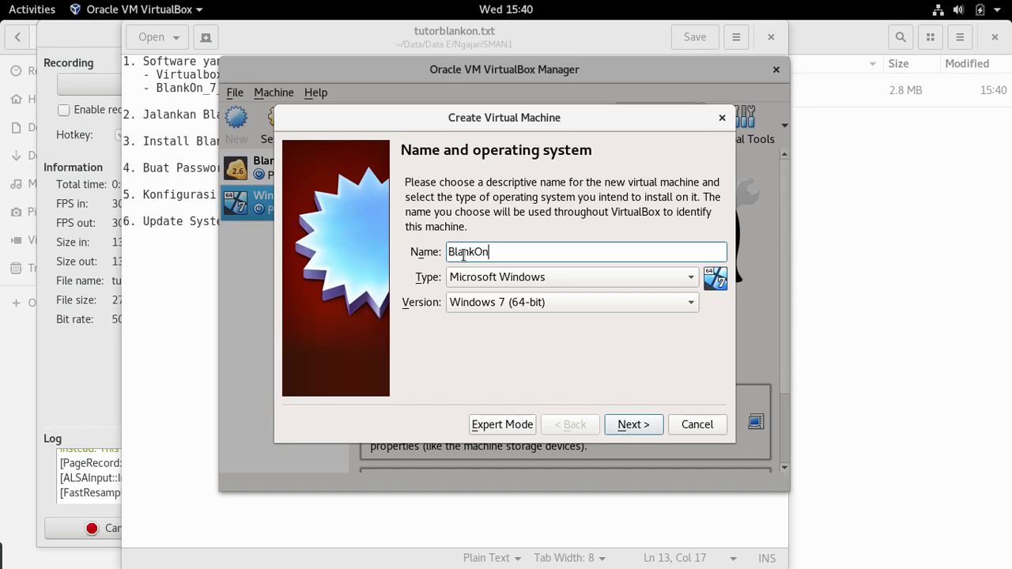
# Set the new machine's type to Linux and its version to Linux 2.6 / 3.x / 4.x (32-bit), and submit the page.
pyautogui.click(591, 282)
pyautogui.click(579, 300)
pyautogui.click(595, 300)
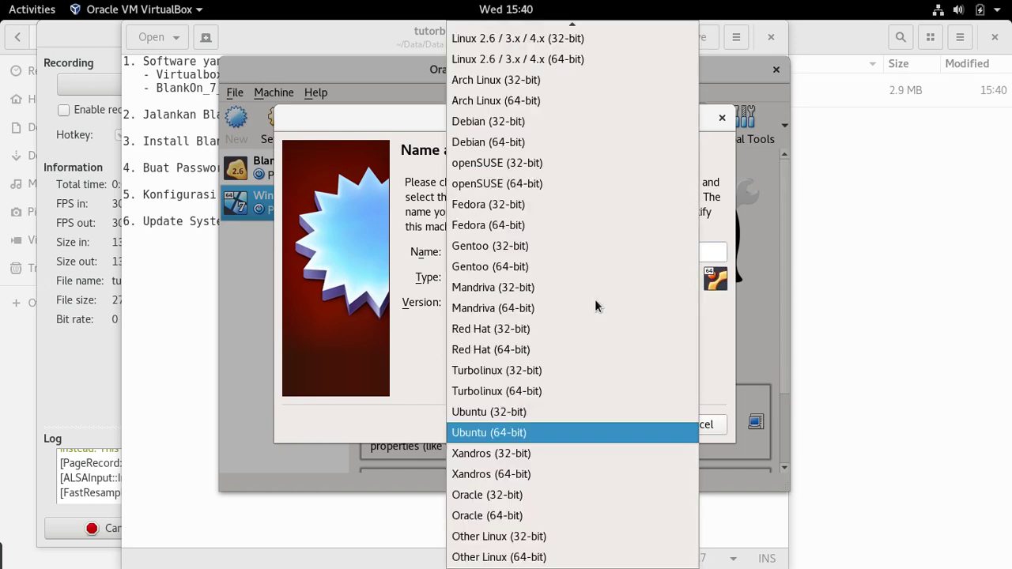
pyautogui.scroll(2, 621, 246)
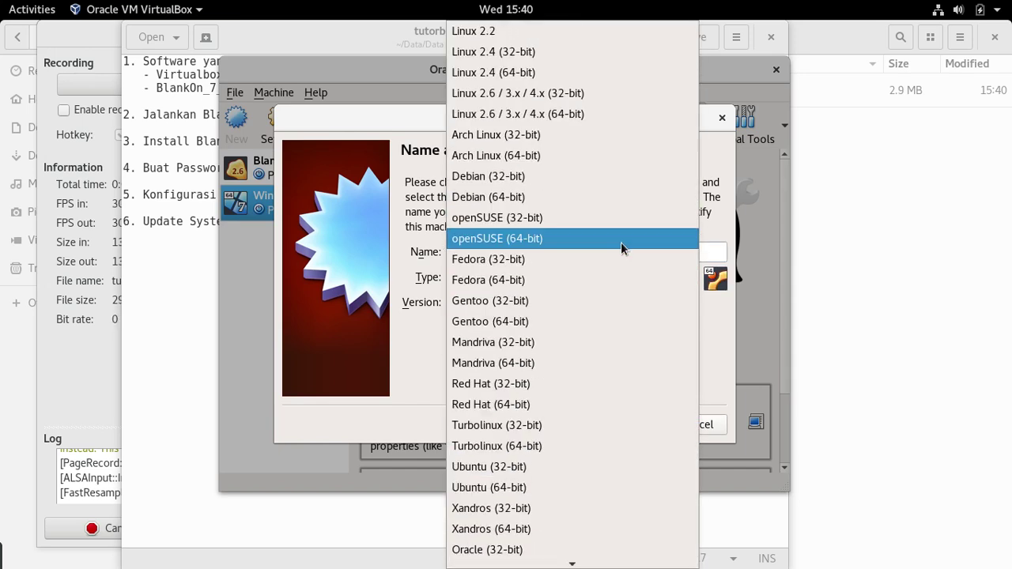
pyautogui.click(593, 97)
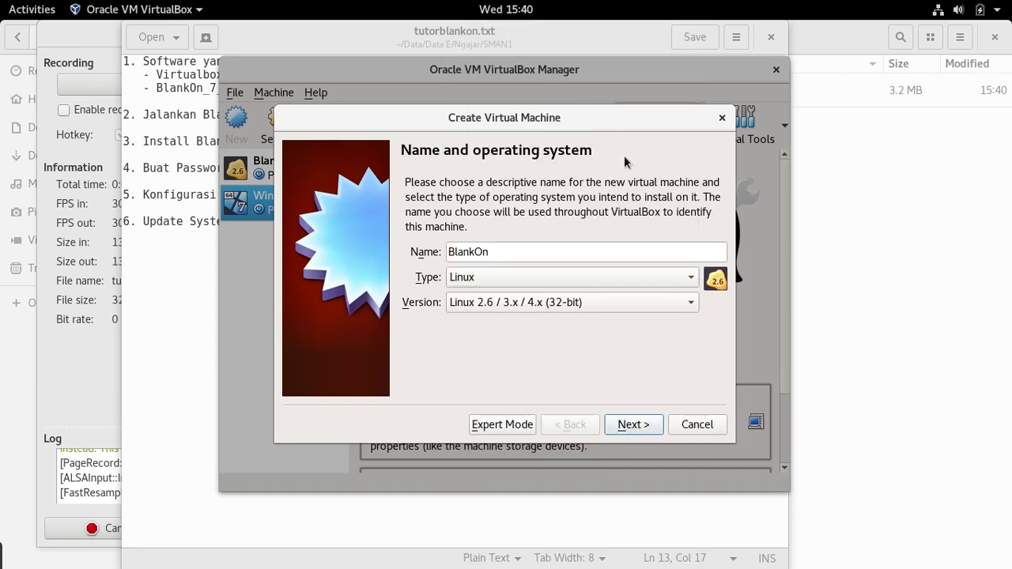
pyautogui.click(633, 424)
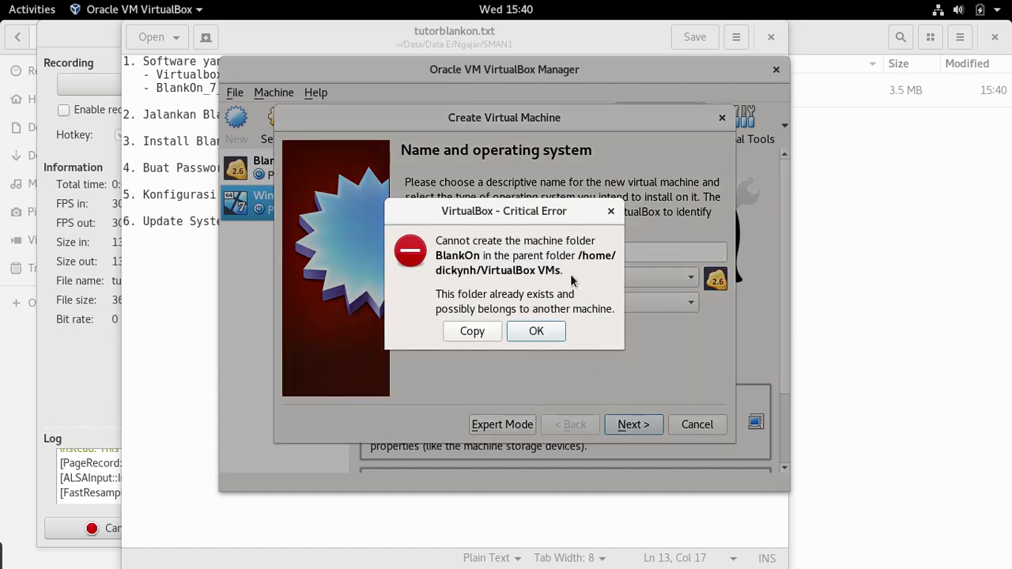
# Dismiss the folder error, change the virtual machine's name to BlankOn_7, and continue to the memory settings.
pyautogui.moveTo(2, 1)
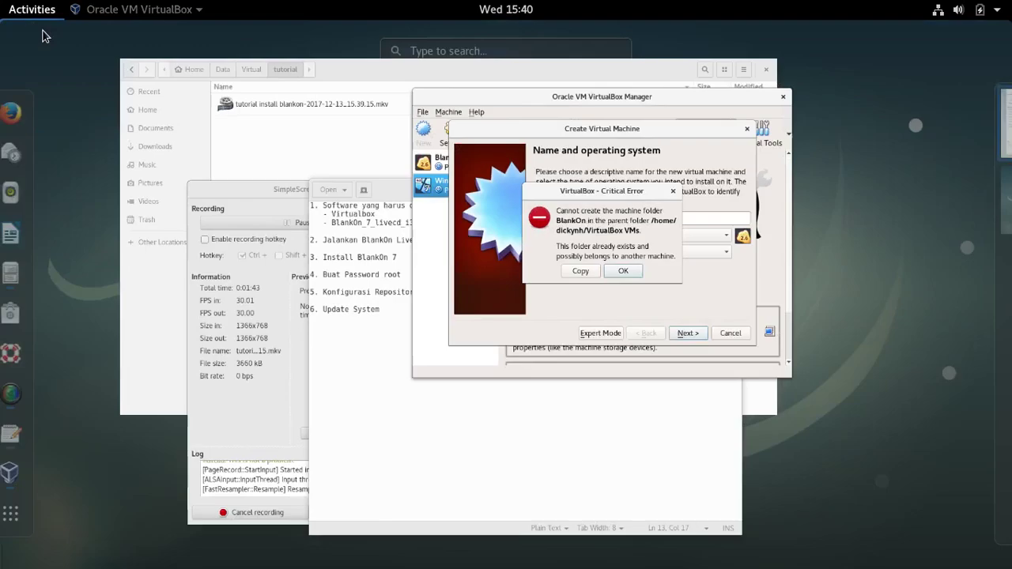
pyautogui.click(653, 246)
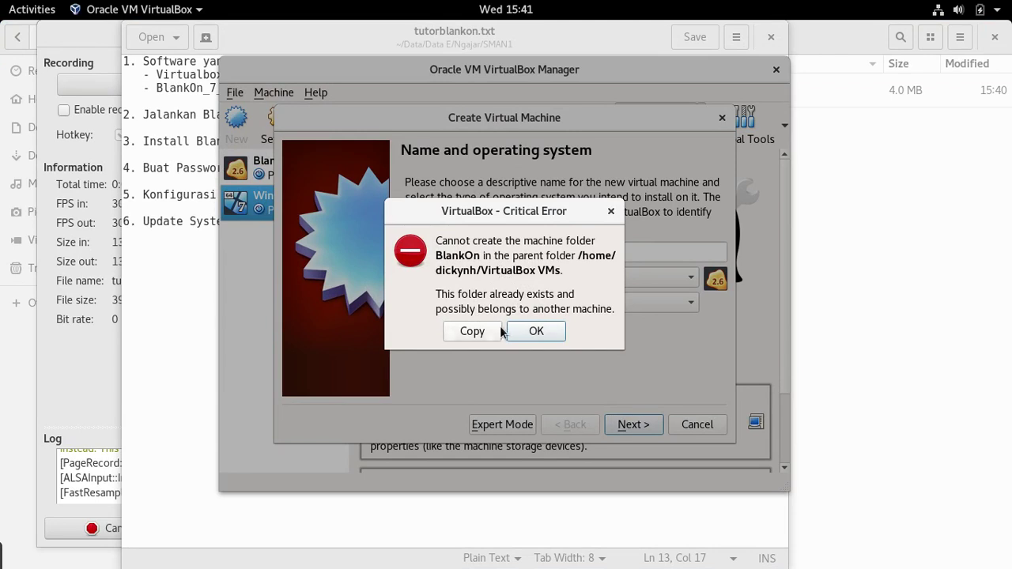
pyautogui.click(529, 330)
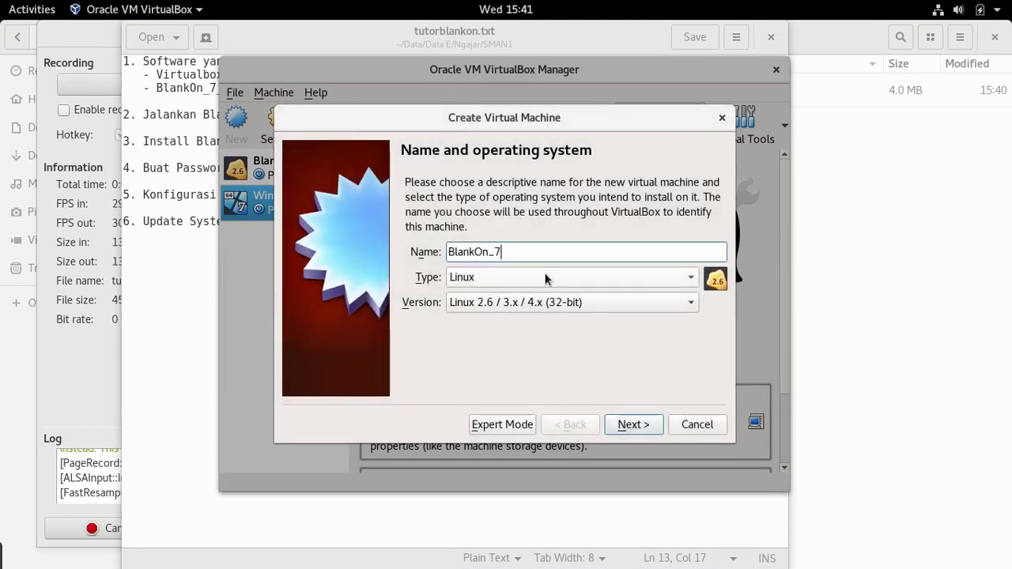
pyautogui.click(635, 428)
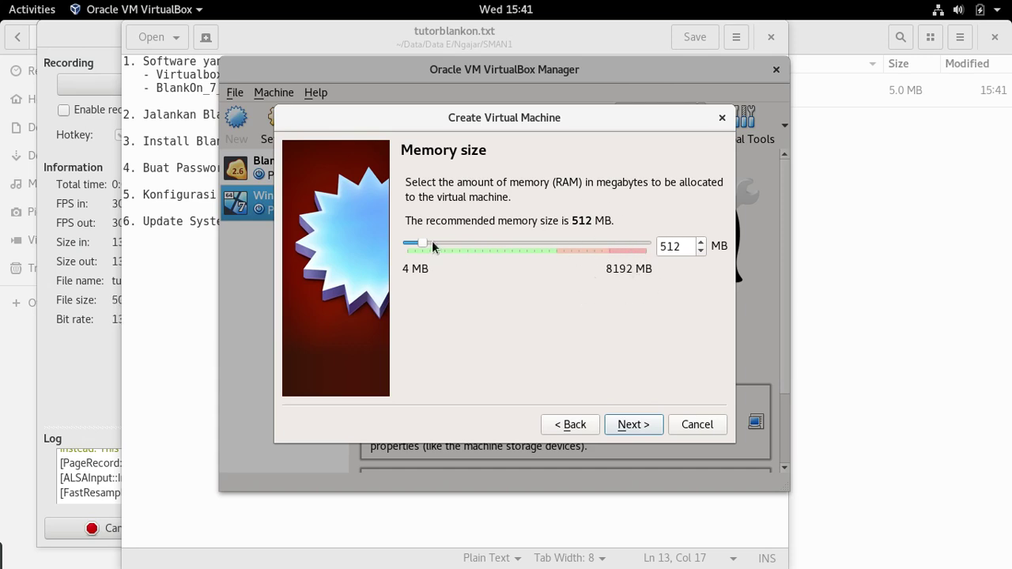
# Allocate 2048 MB of memory and choose a new VDI virtual hard disk with dynamically allocated storage.
pyautogui.moveTo(426, 250); pyautogui.dragTo(470, 254)
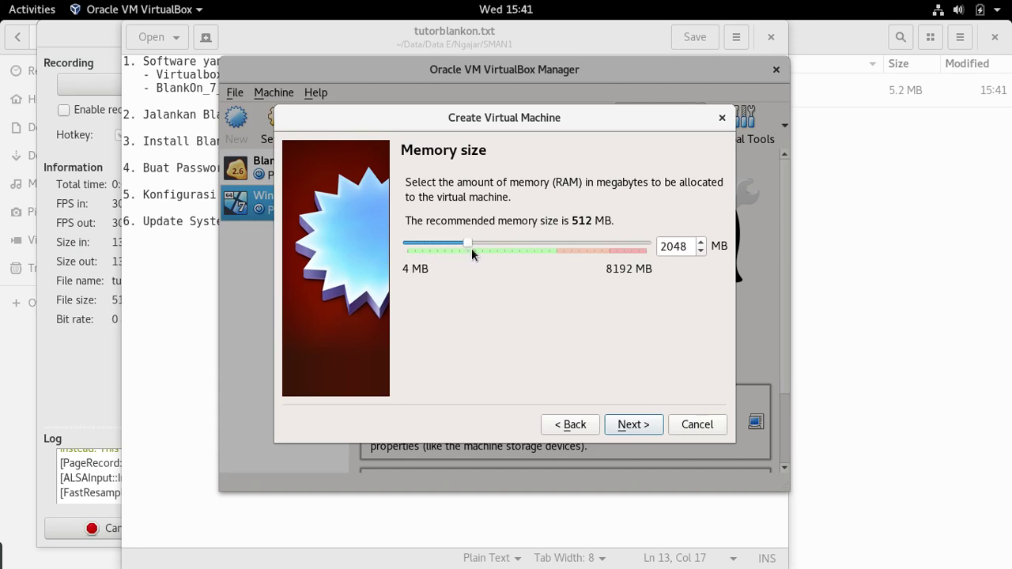
pyautogui.click(632, 427)
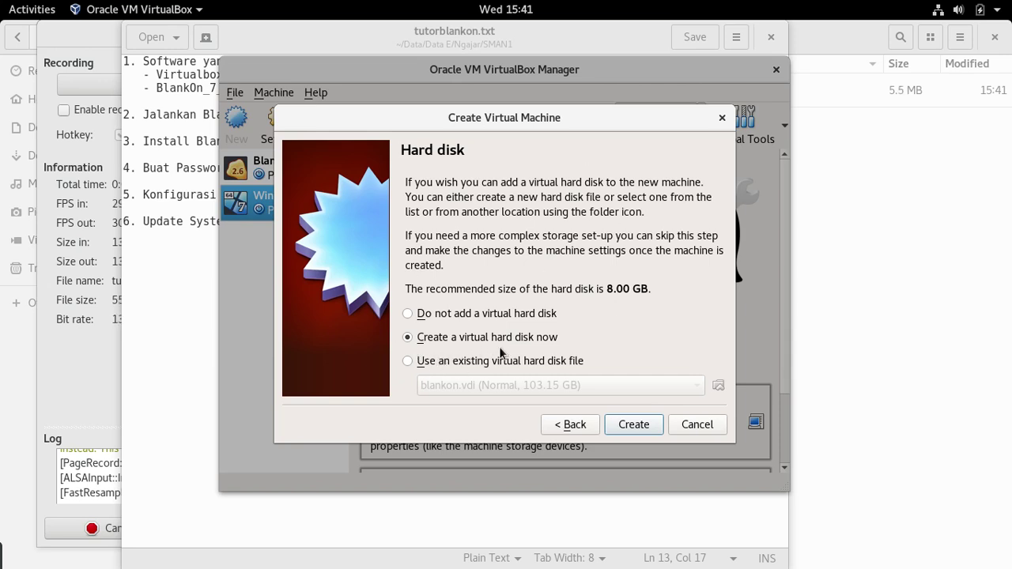
pyautogui.click(634, 427)
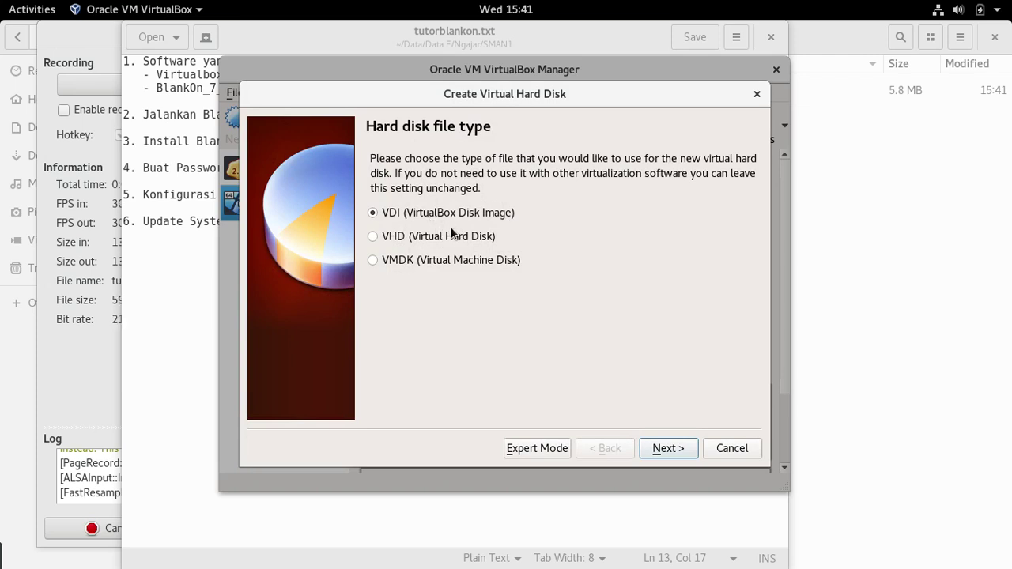
pyautogui.click(668, 449)
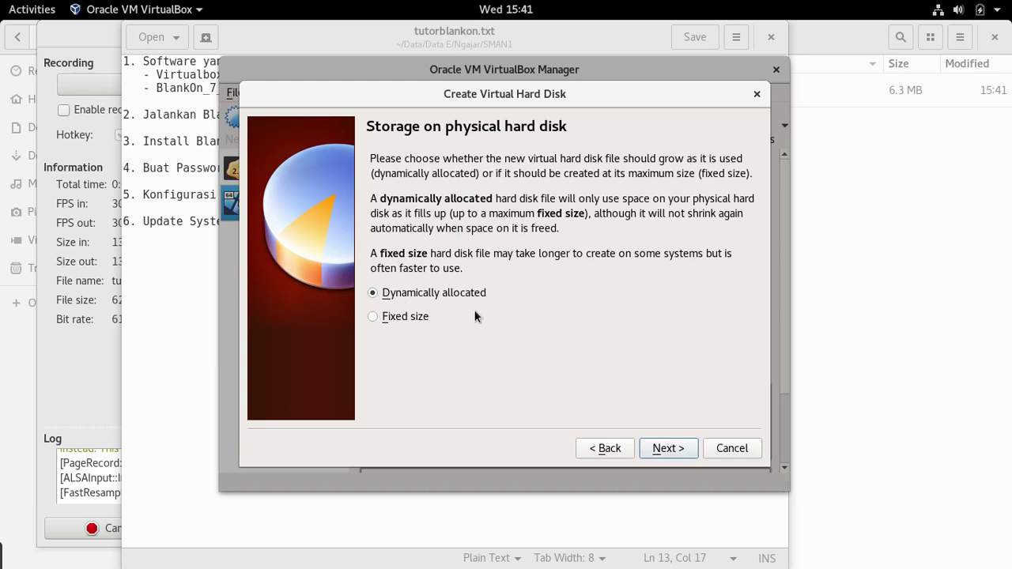
pyautogui.click(667, 448)
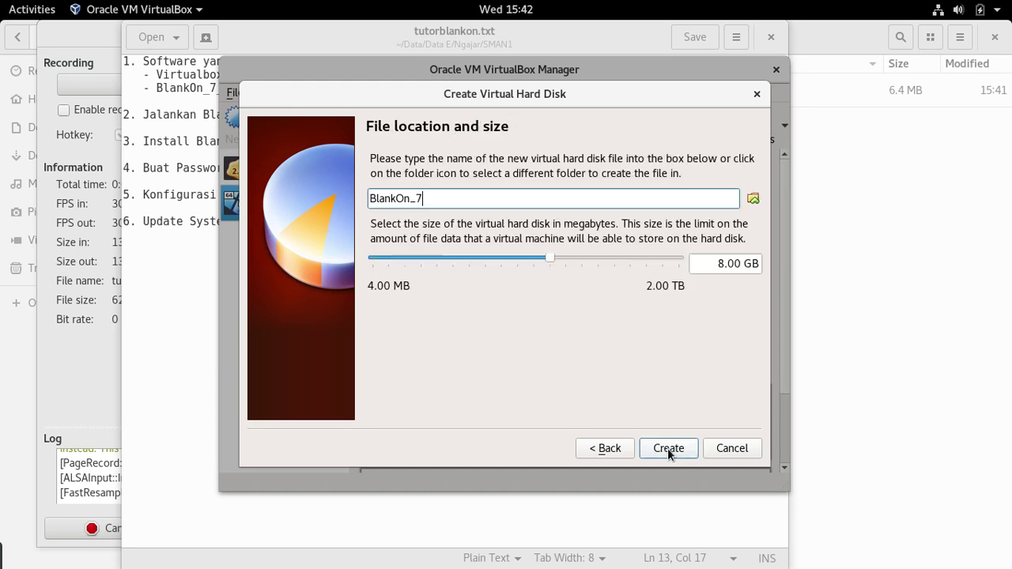
# Store the virtual disk as BlankOn_7.vdi in the Data/Virtual folder and create it with a size of about 104.29 GB.
pyautogui.click(756, 198)
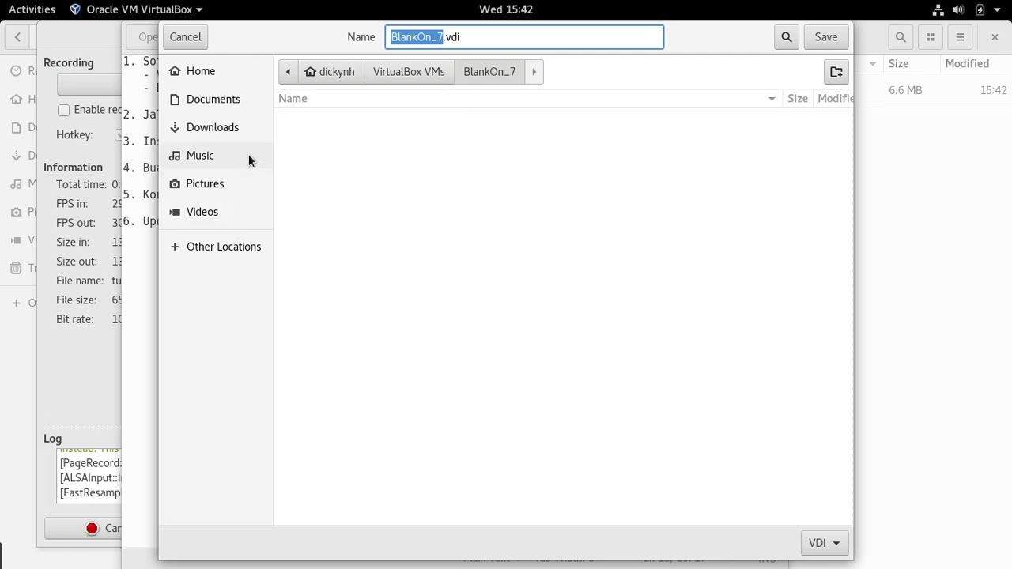
pyautogui.click(194, 79)
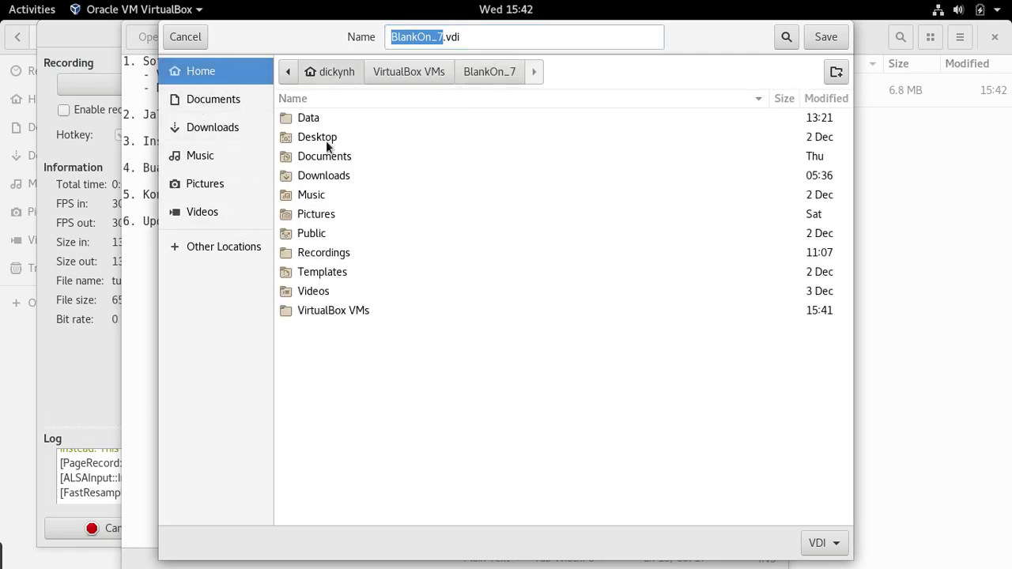
pyautogui.doubleClick(302, 118)
pyautogui.doubleClick(314, 260)
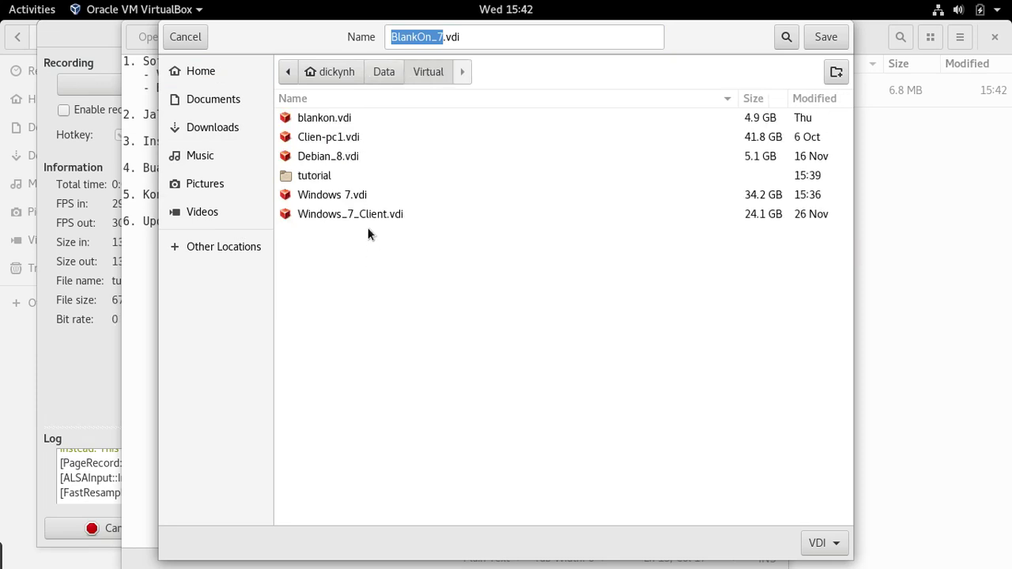
pyautogui.click(823, 42)
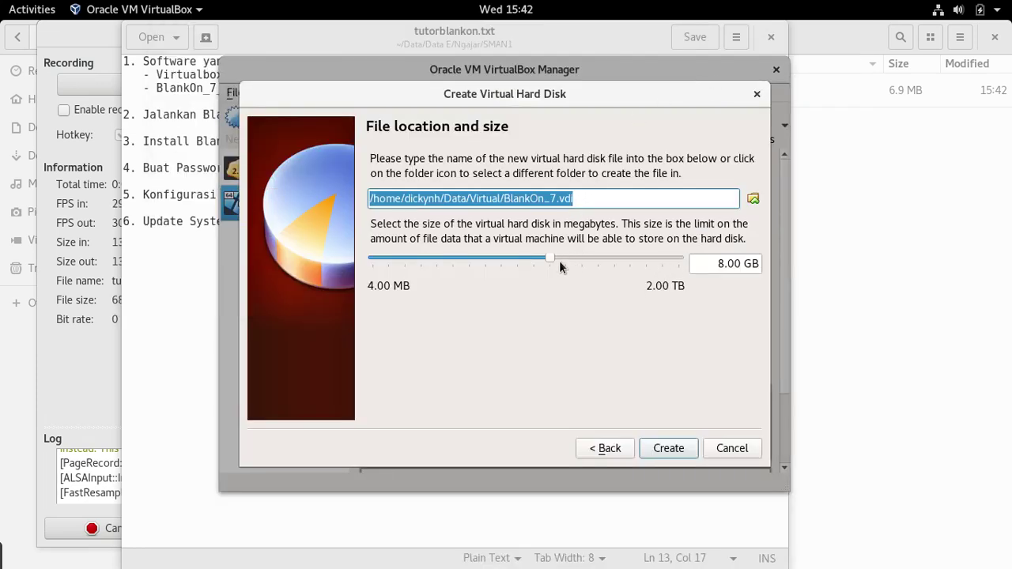
pyautogui.moveTo(549, 258); pyautogui.dragTo(607, 259)
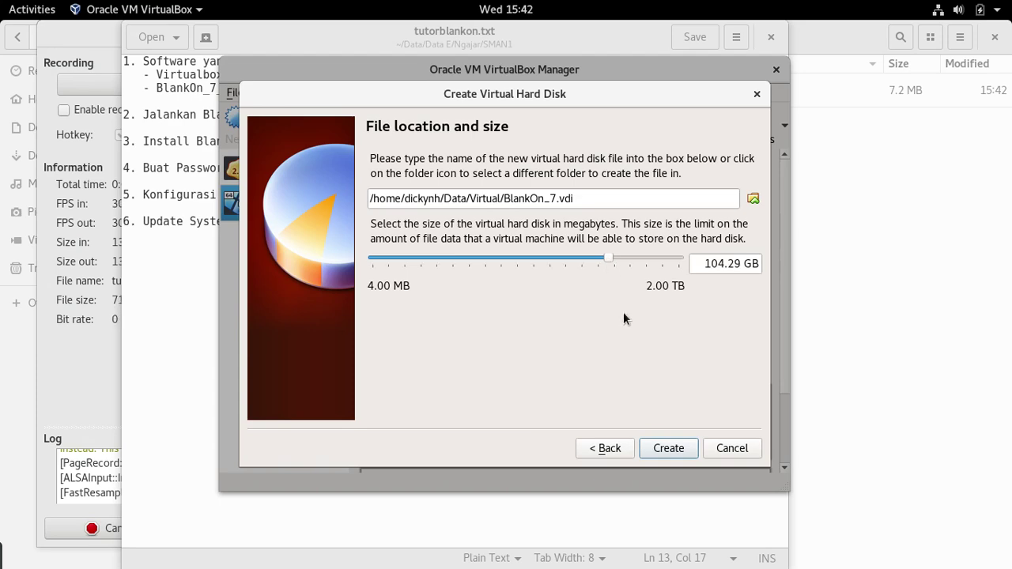
pyautogui.click(667, 448)
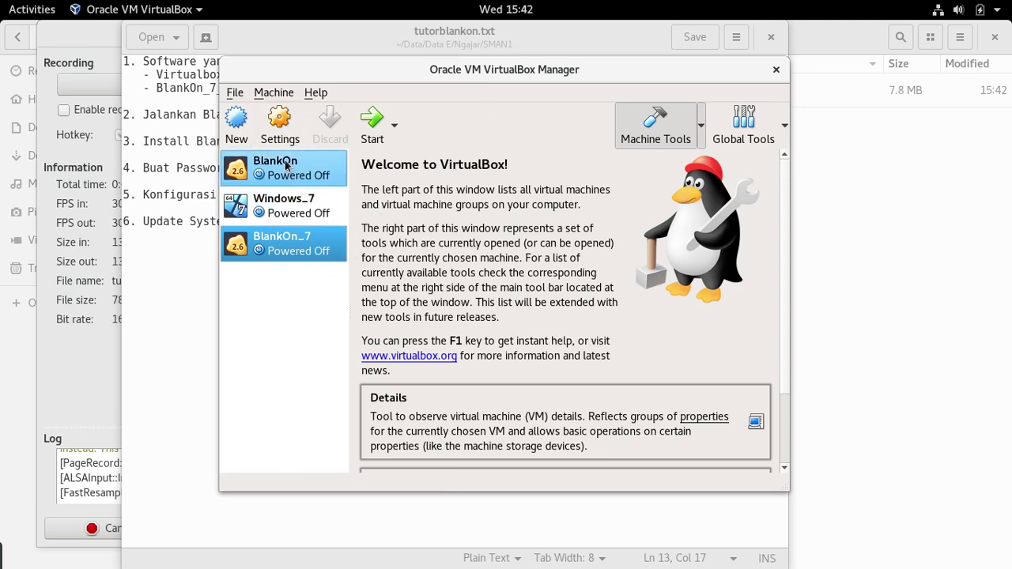
# Insert blankon-7.0-cdlive-i386.iso into the empty IDE optical drive in BlankOn_7's storage settings and save them.
pyautogui.click(281, 129)
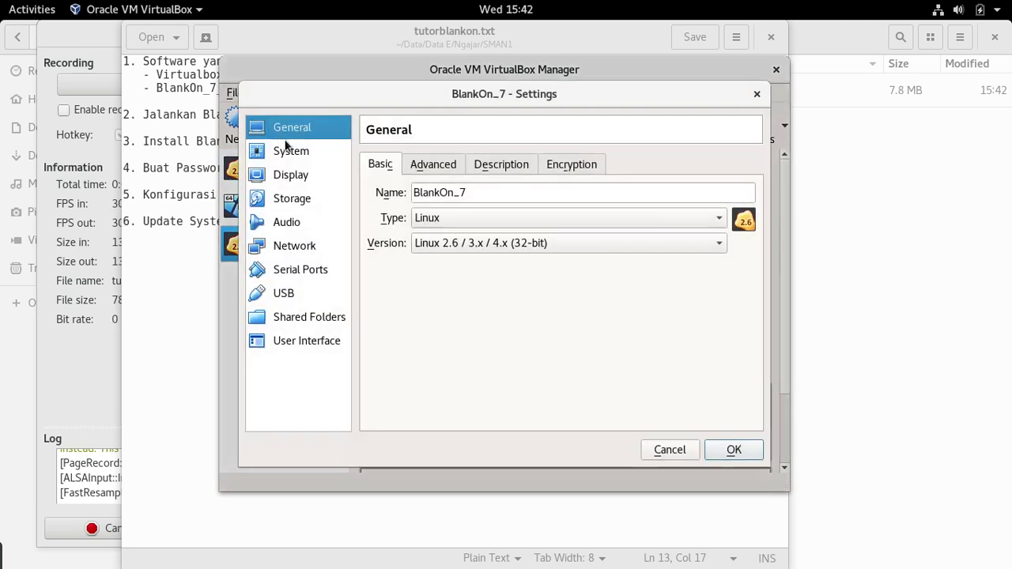
pyautogui.click(292, 202)
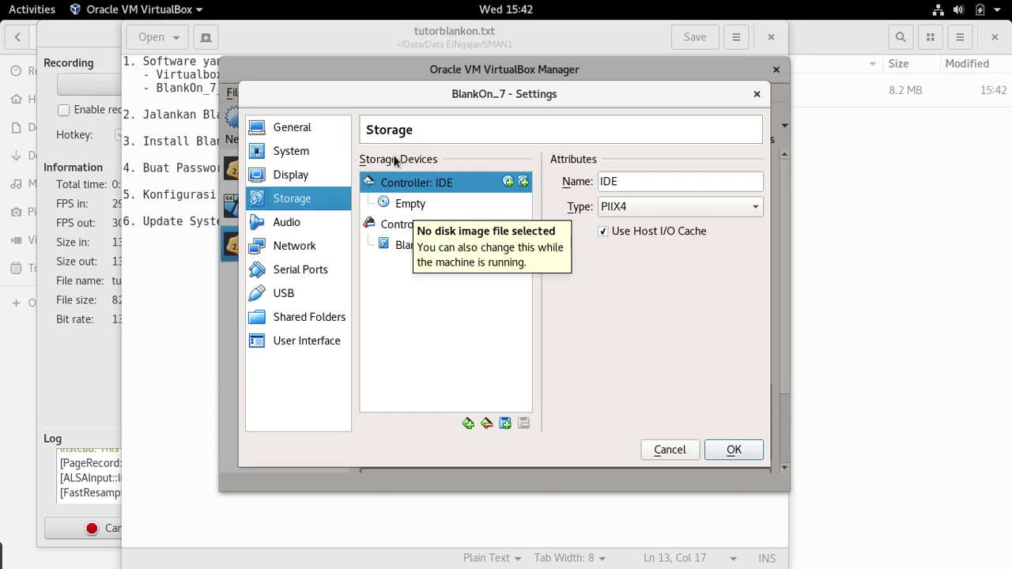
pyautogui.click(417, 207)
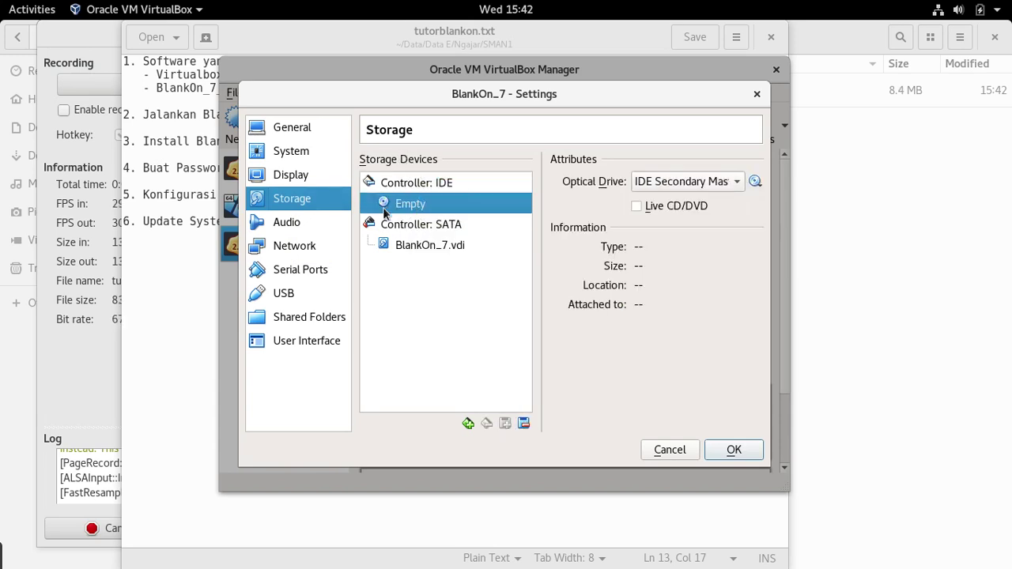
pyautogui.click(755, 182)
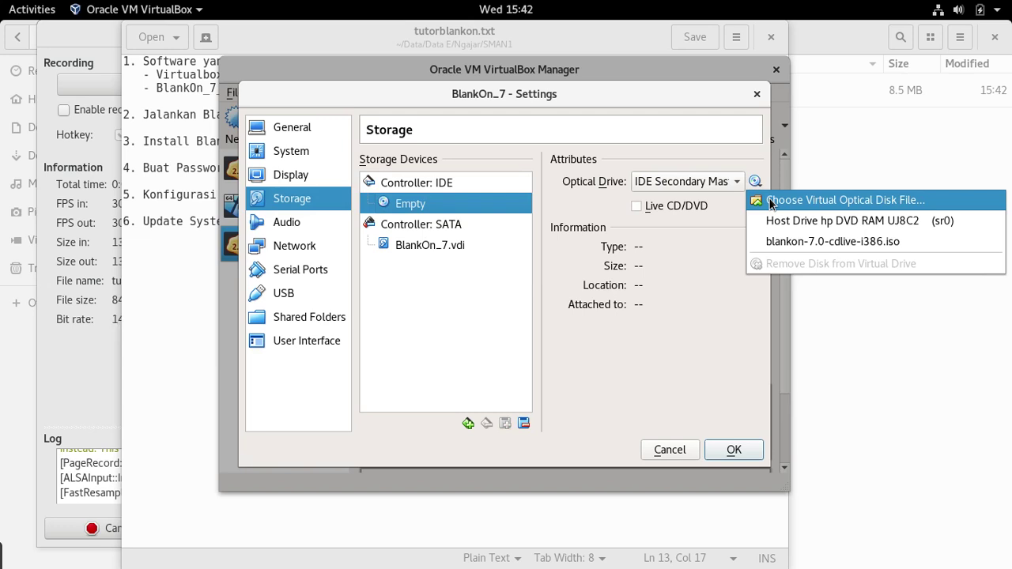
pyautogui.click(772, 202)
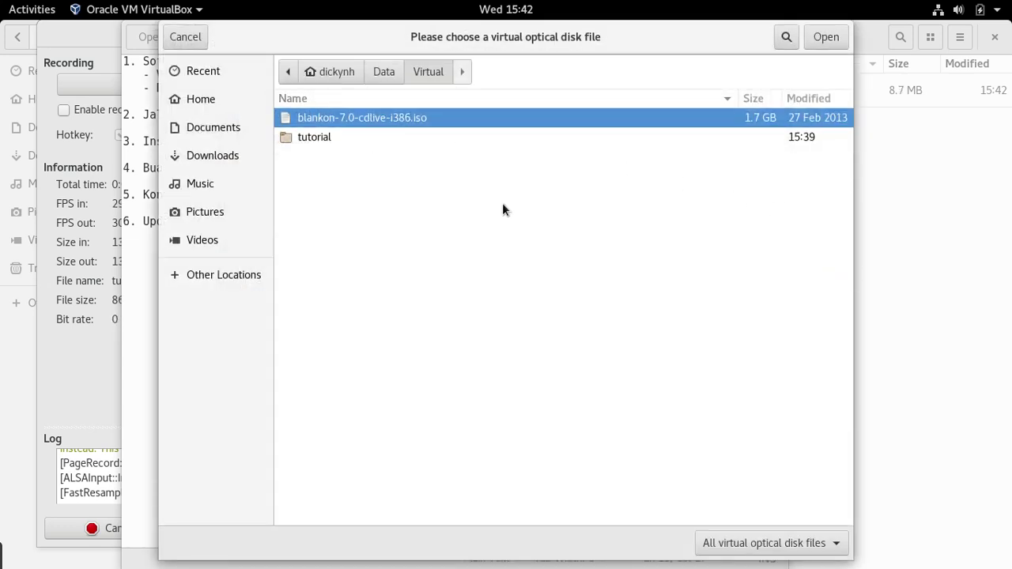
pyautogui.doubleClick(388, 120)
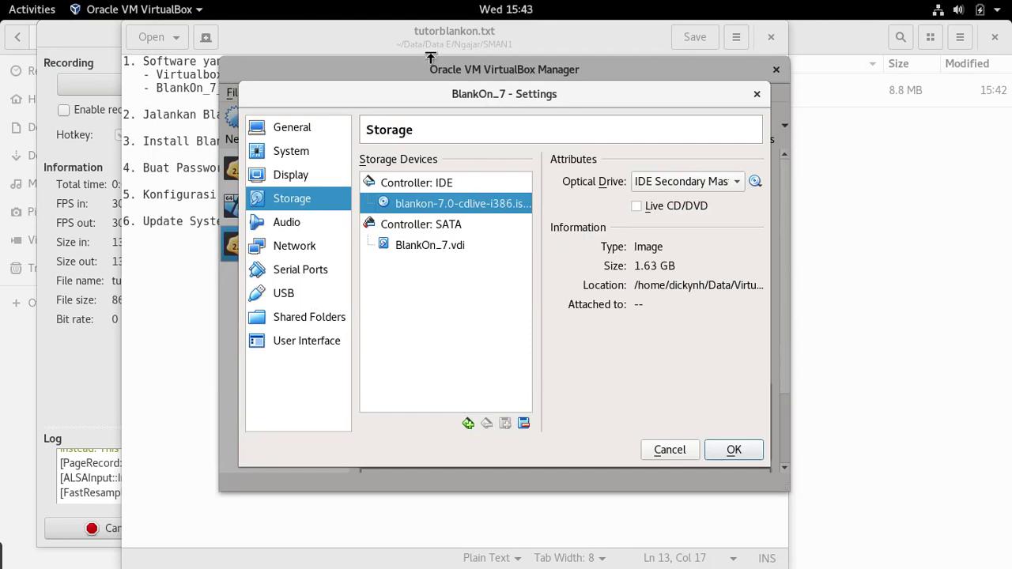
pyautogui.click(734, 451)
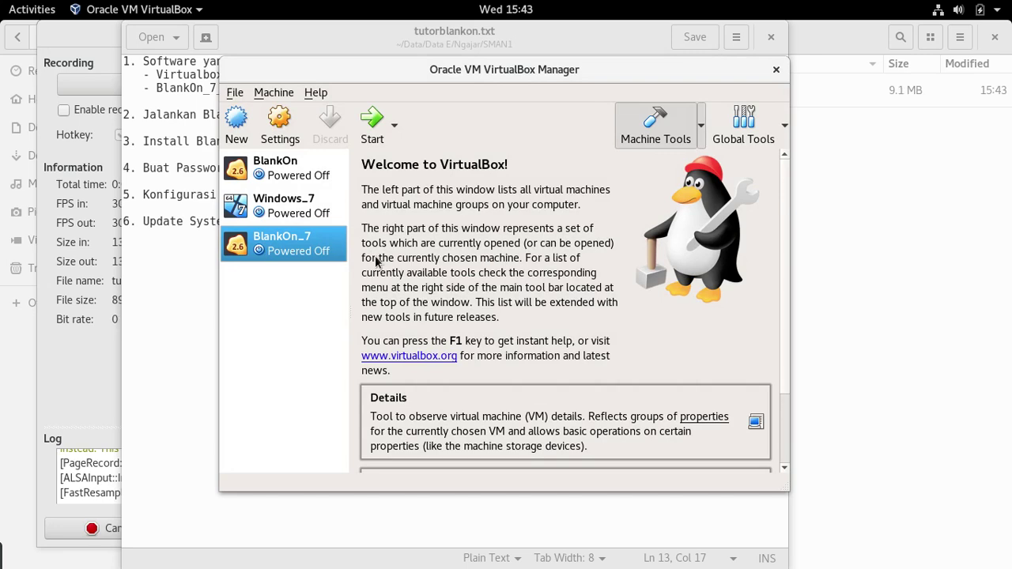
# Start the BlankOn_7 virtual machine from the live CD and close a notification in its window.
pyautogui.click(372, 123)
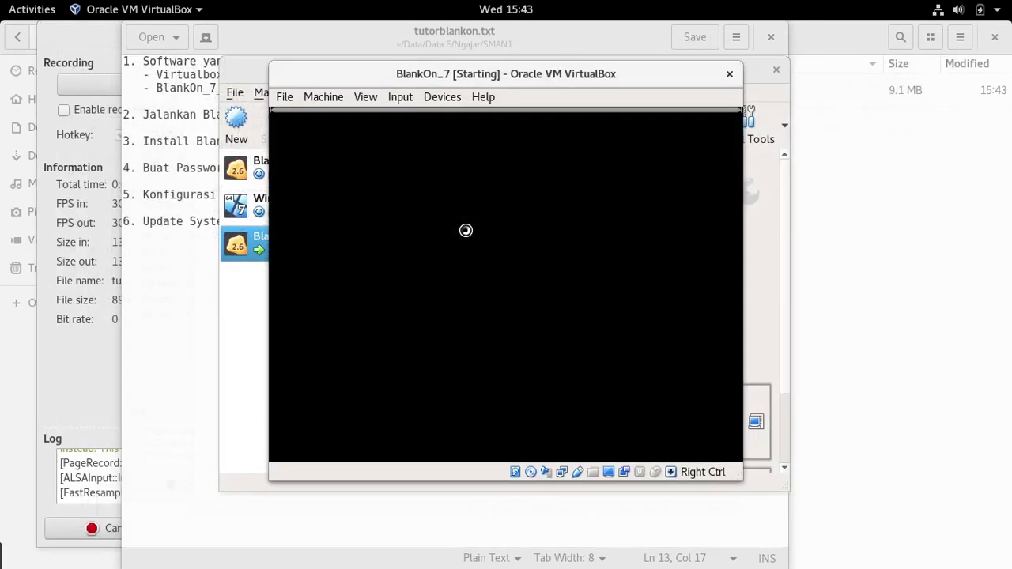
pyautogui.click(715, 121)
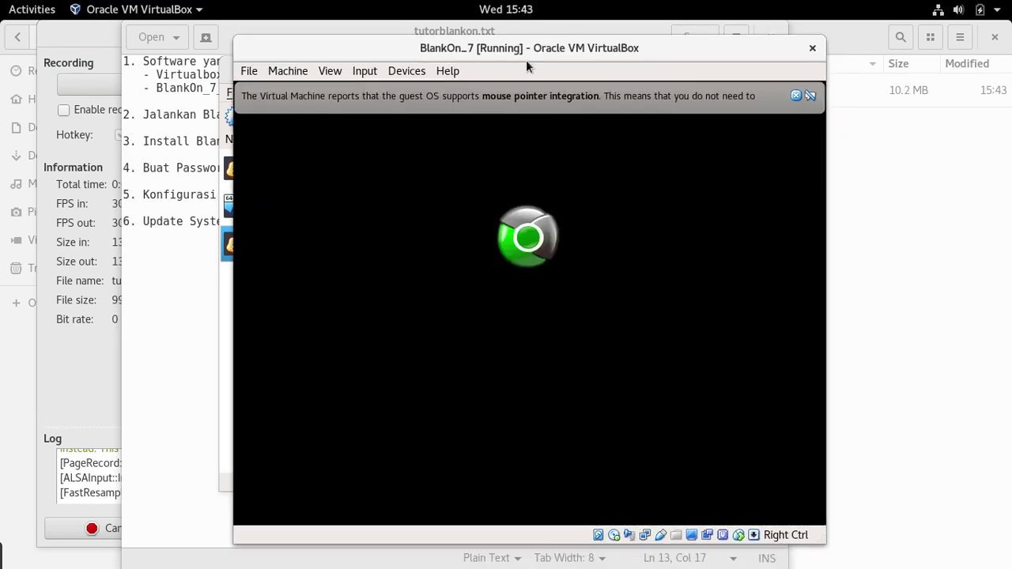
# Dismiss the mouse pointer integration notice and the search launcher so the BlankOn live desktop is clear within its repositioned window.
pyautogui.click(795, 96)
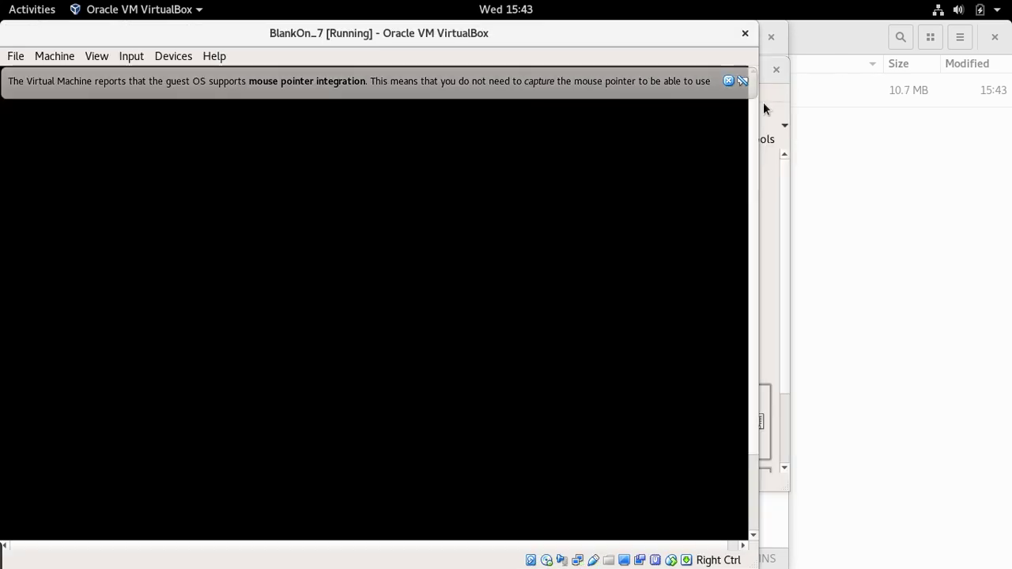
pyautogui.moveTo(603, 38); pyautogui.dragTo(730, 39)
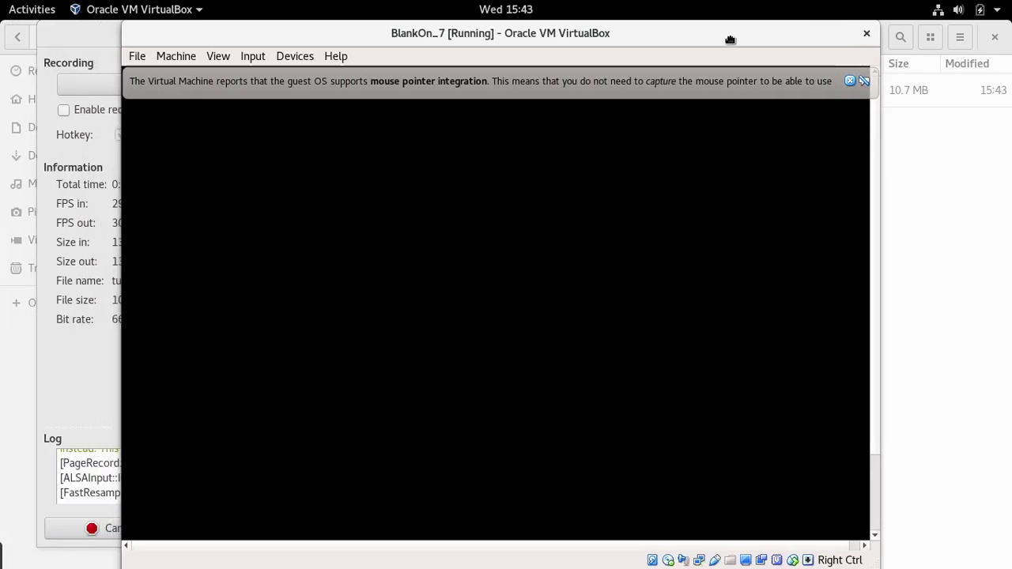
pyautogui.click(851, 80)
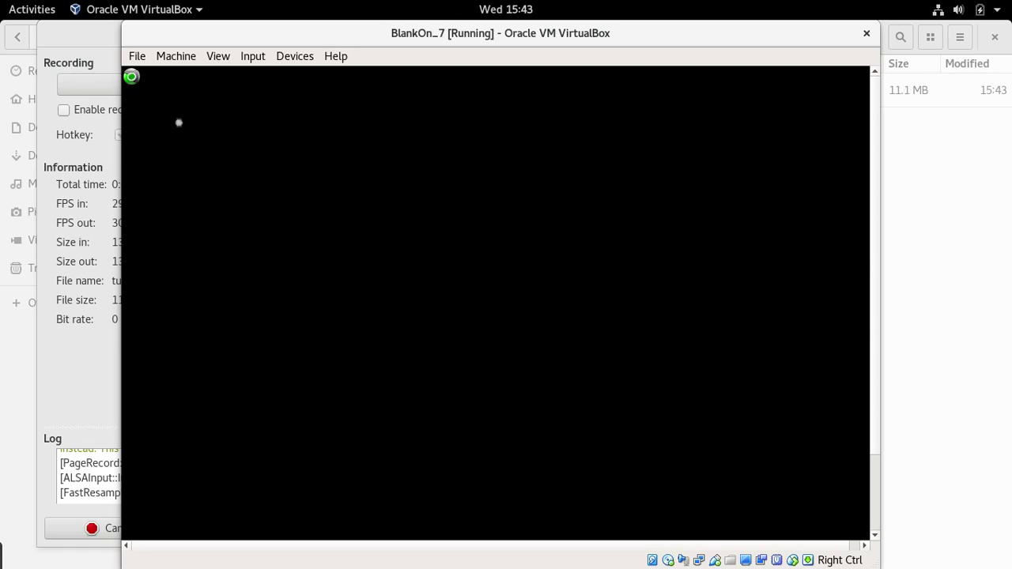
pyautogui.hotkey('ctrl', 'space')
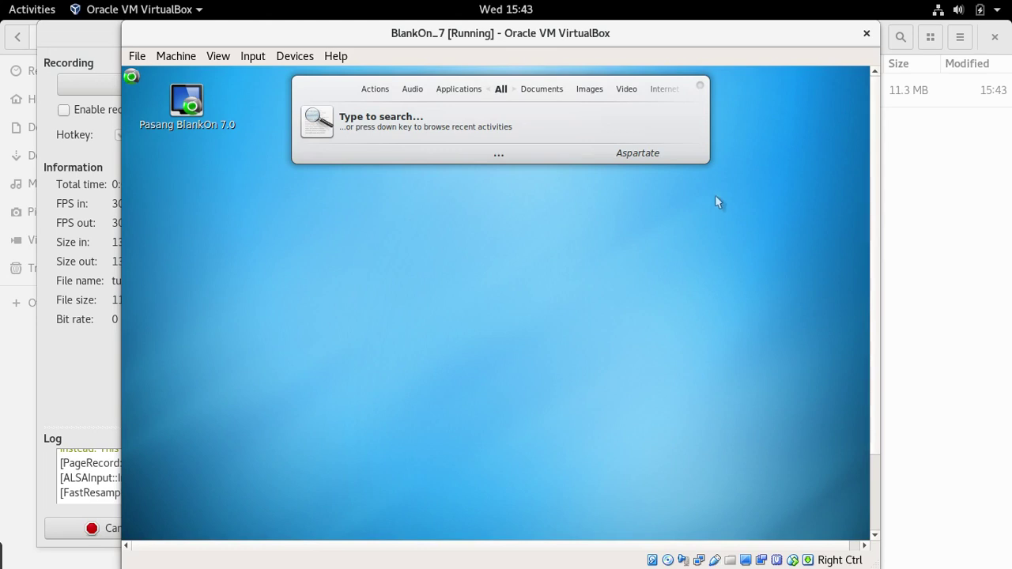
pyautogui.click(700, 89)
pyautogui.click(715, 136)
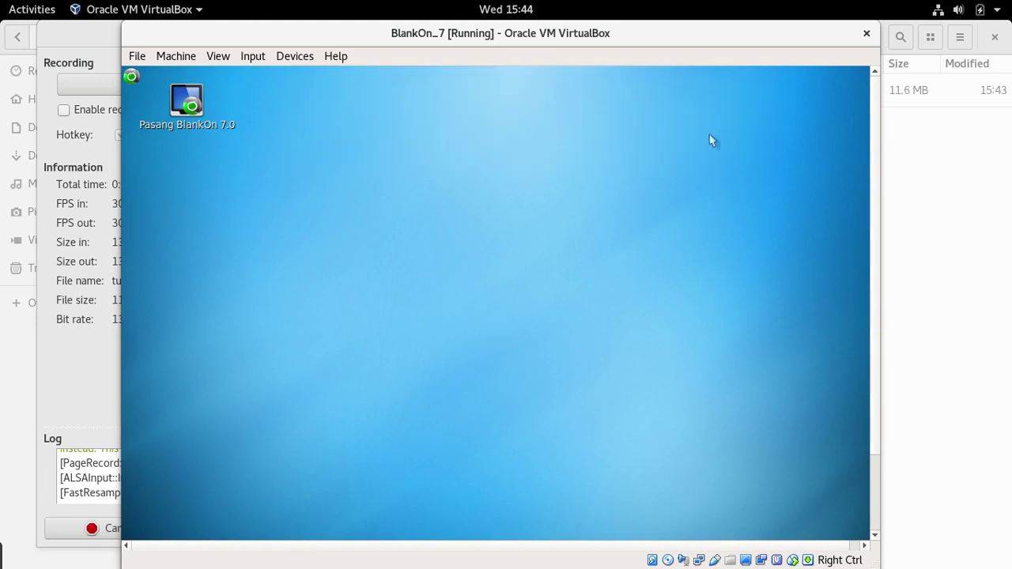
# Consult tutorblankon.txt, highlight its "Install BlankOn 7" item and return to the BlankOn_7 virtual machine.
pyautogui.click(29, 12)
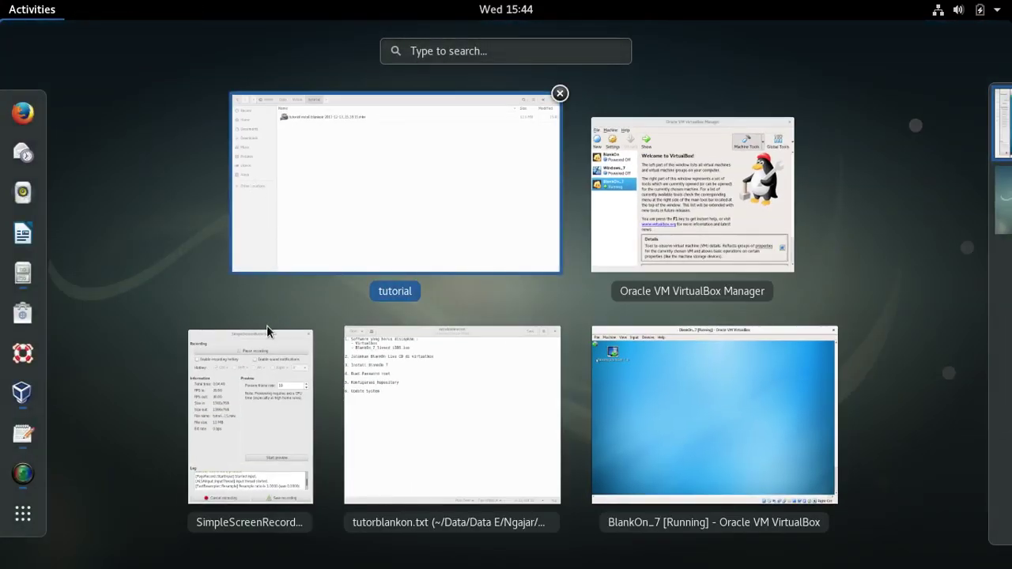
pyautogui.click(379, 407)
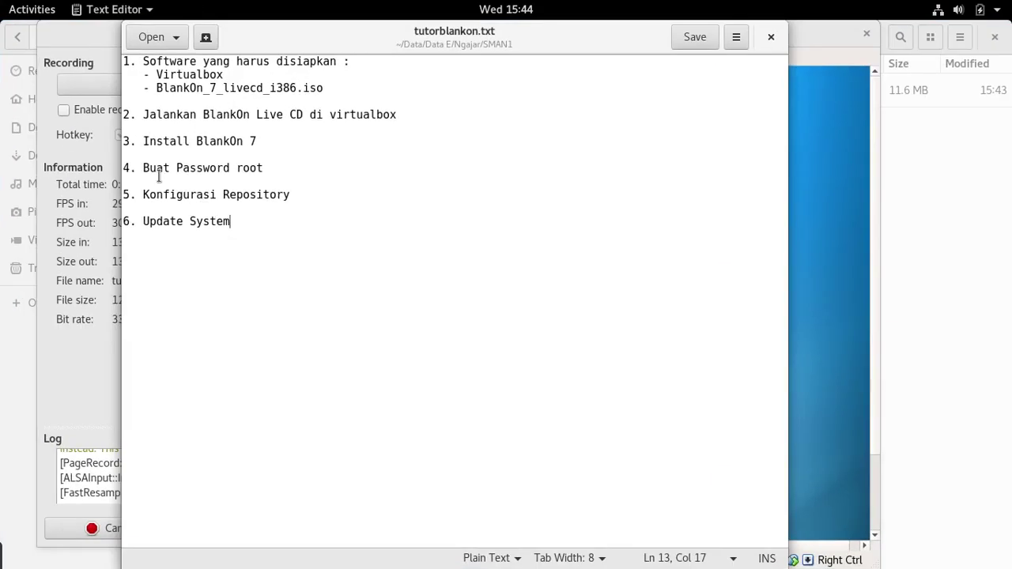
pyautogui.moveTo(144, 141); pyautogui.dragTo(258, 136)
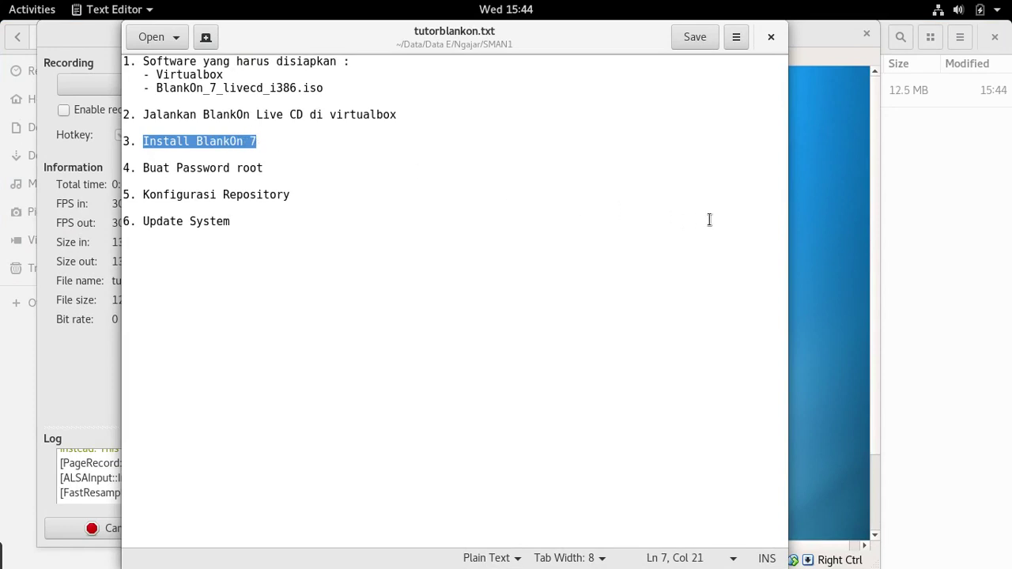
pyautogui.click(815, 51)
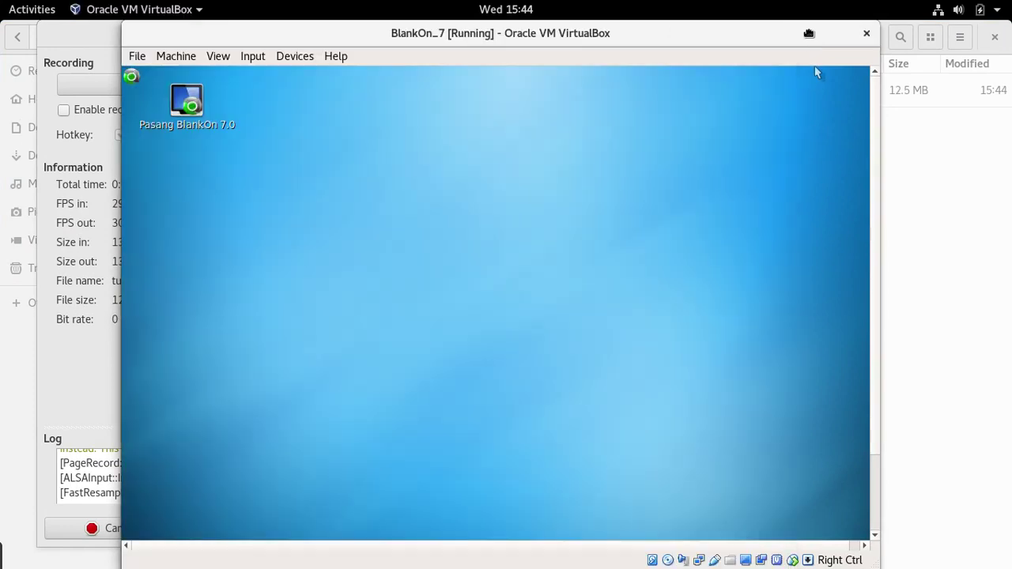
# Launch the Pasang BlankOn 7.0 installer from the live desktop and continue with Bahasa Indonesia as the language.
pyautogui.click(186, 127)
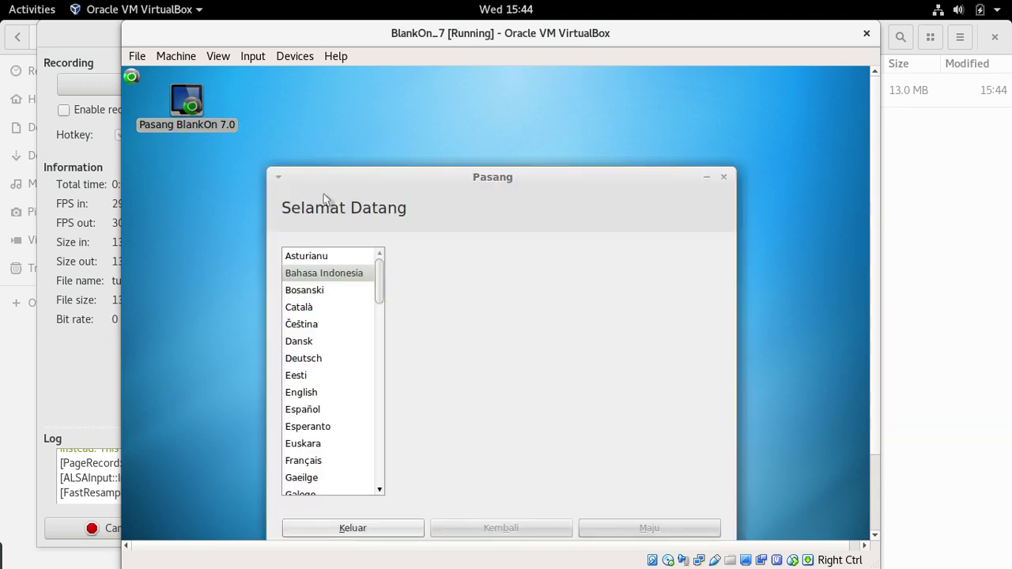
pyautogui.moveTo(470, 172); pyautogui.dragTo(445, 103)
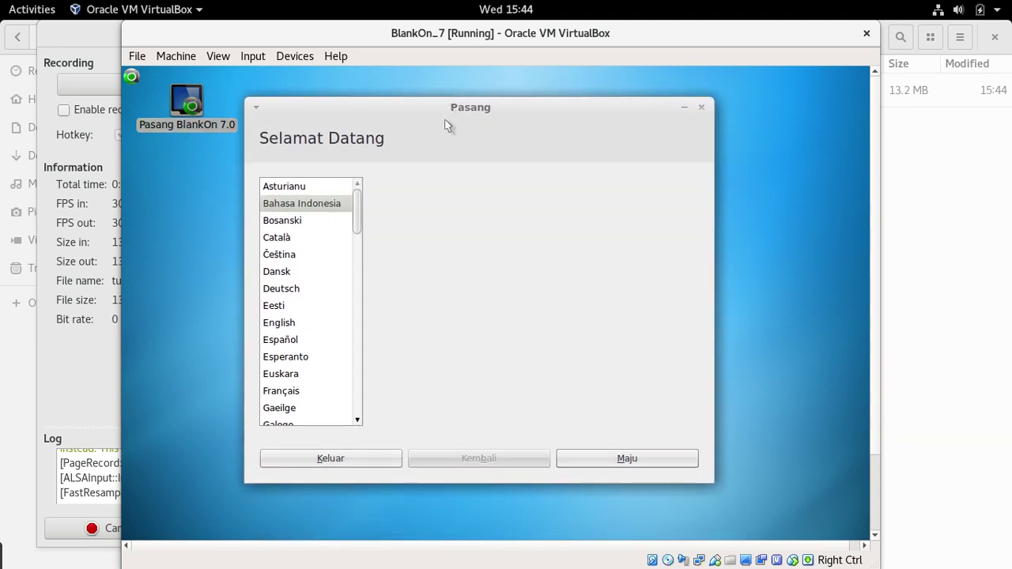
pyautogui.click(598, 462)
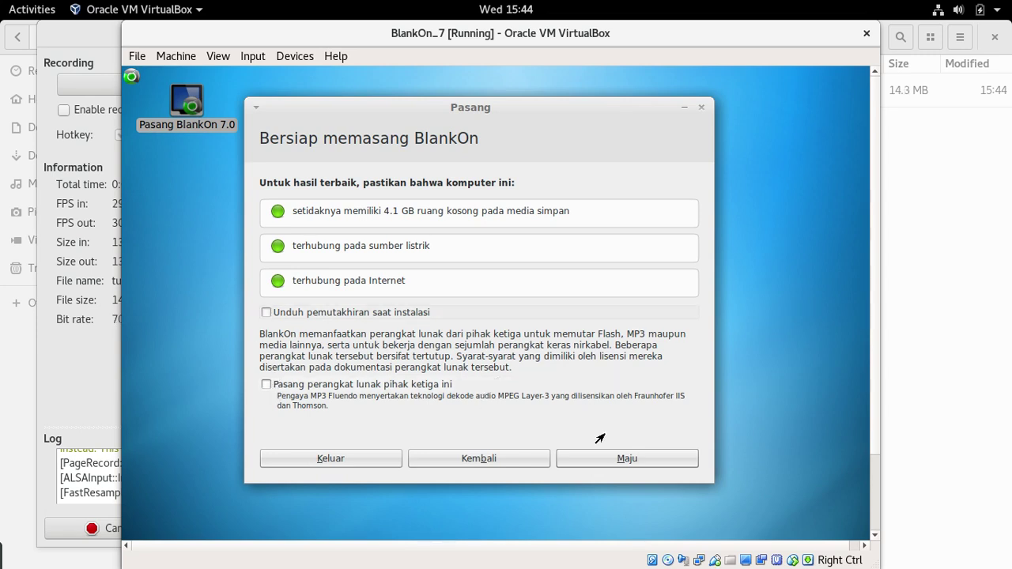
# Continue without installation updates or third-party software and choose "Sesuatu yang lain" for manual partitioning.
pyautogui.click(622, 459)
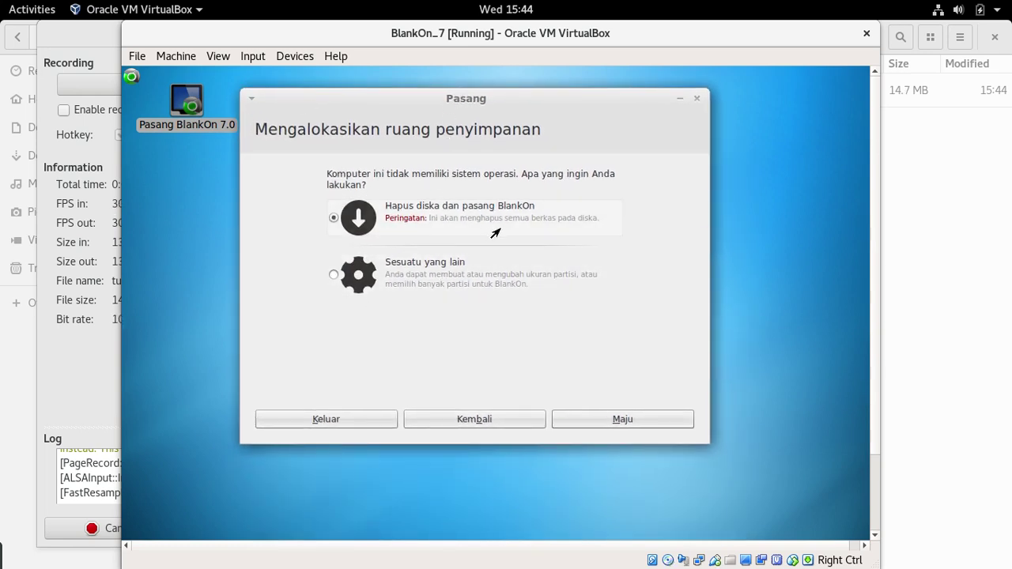
pyautogui.click(334, 274)
pyautogui.click(606, 425)
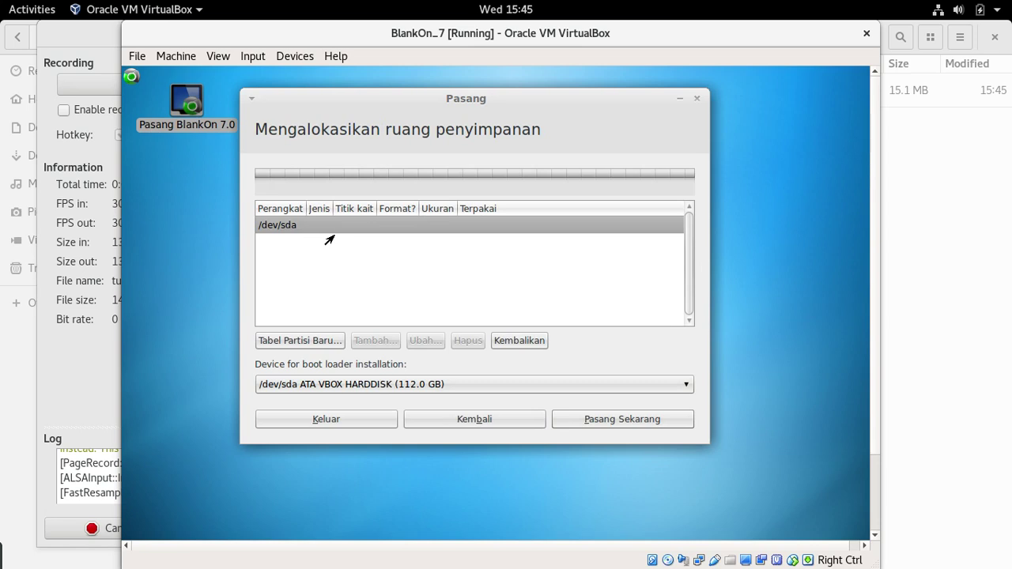
# Create a new empty partition table on /dev/sda and add a primary 4096 MB swap partition (ruang swap) at its beginning.
pyautogui.click(318, 342)
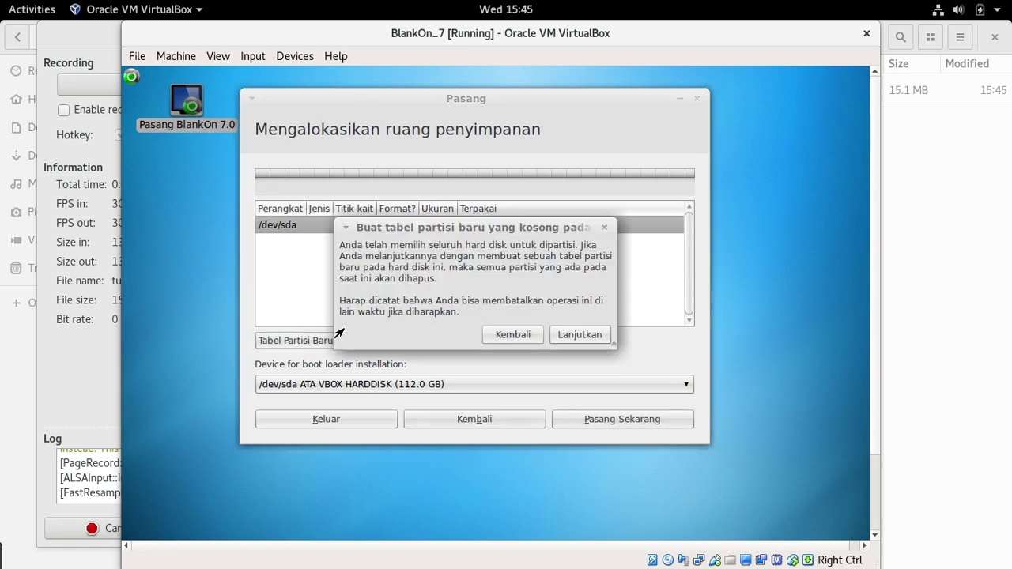
pyautogui.click(566, 336)
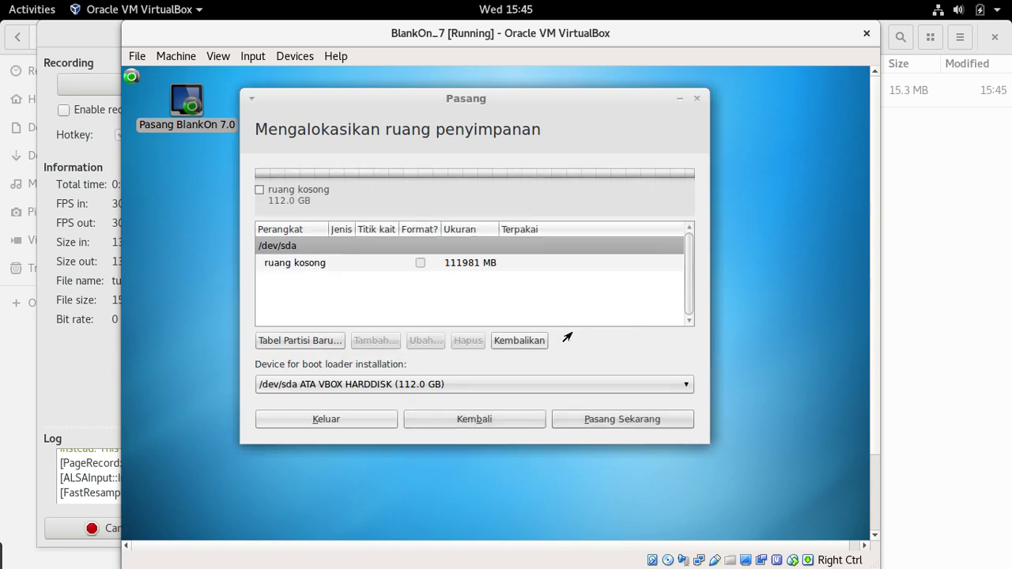
pyautogui.click(322, 264)
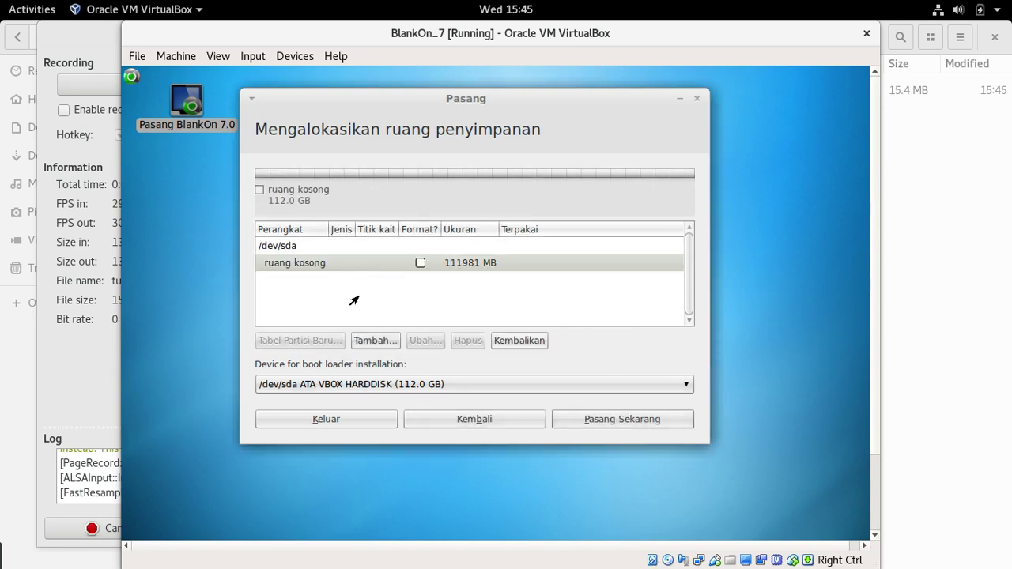
pyautogui.click(385, 343)
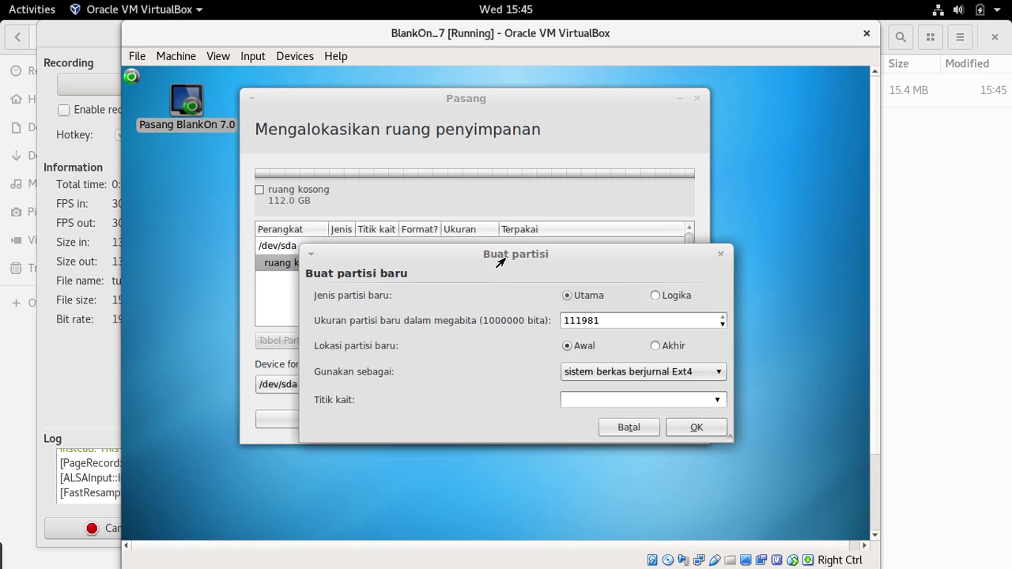
pyautogui.moveTo(501, 259); pyautogui.dragTo(460, 140)
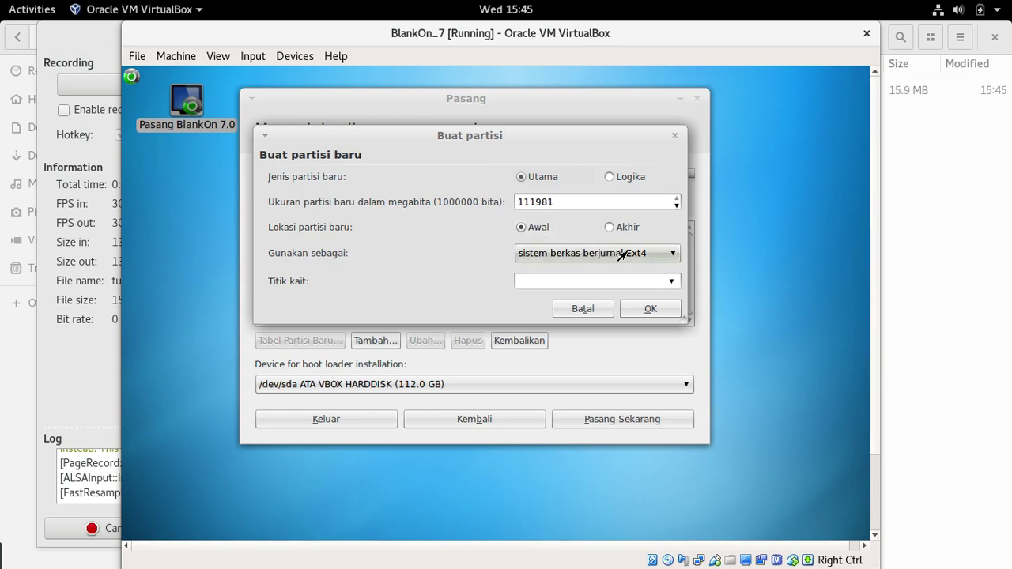
pyautogui.click(667, 258)
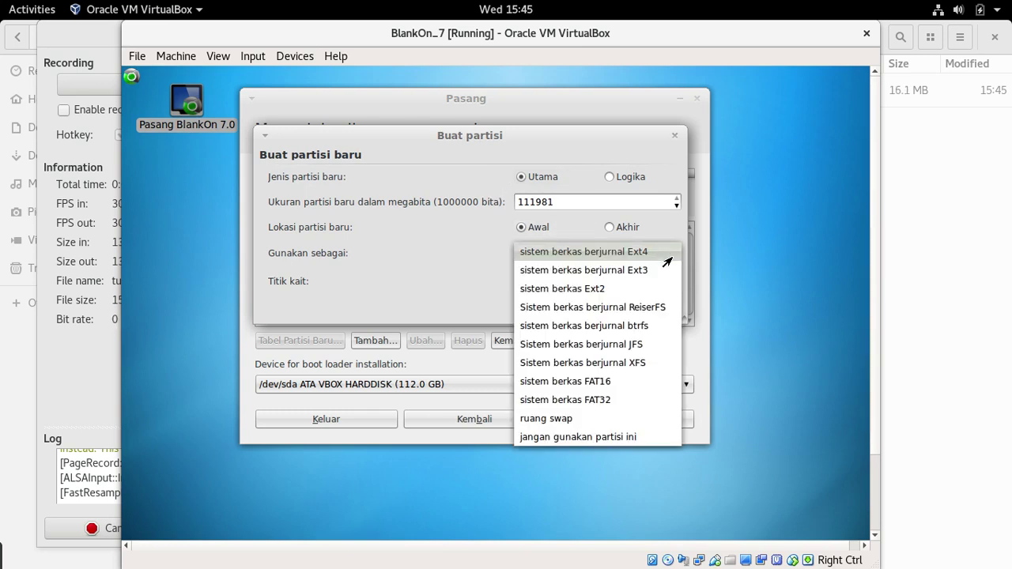
pyautogui.click(599, 420)
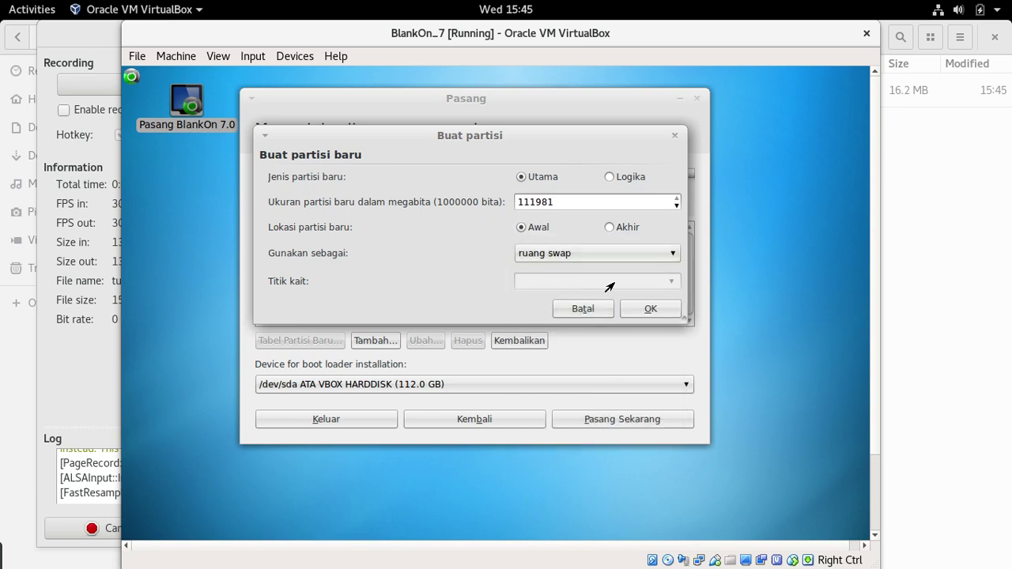
pyautogui.moveTo(559, 206); pyautogui.dragTo(507, 202)
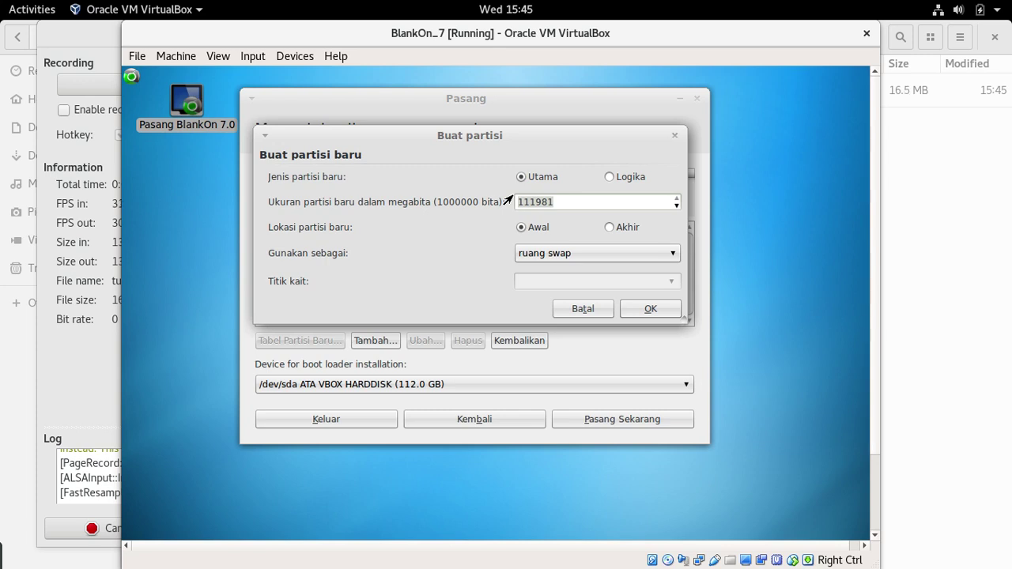
pyautogui.write('4096')
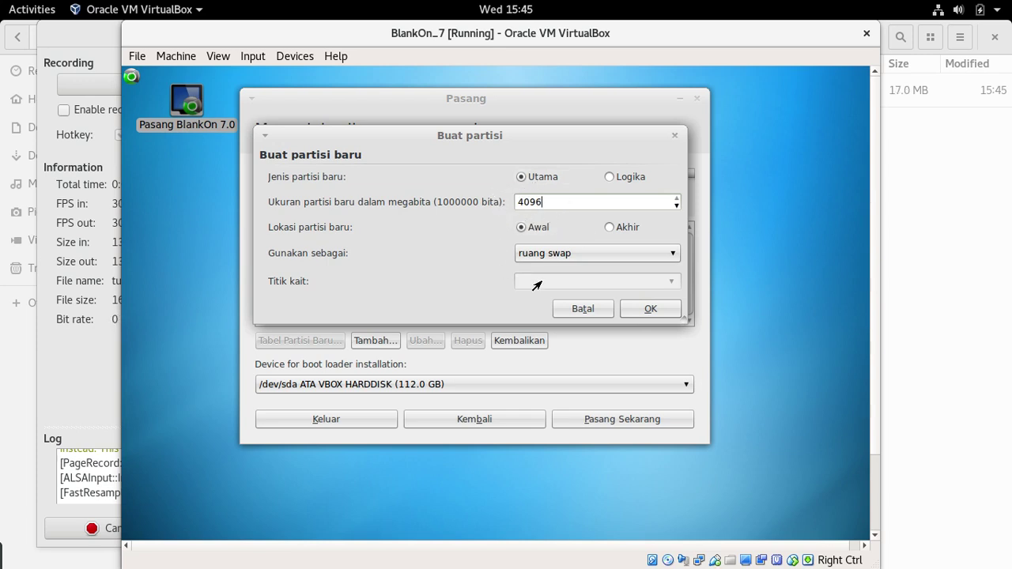
pyautogui.click(642, 309)
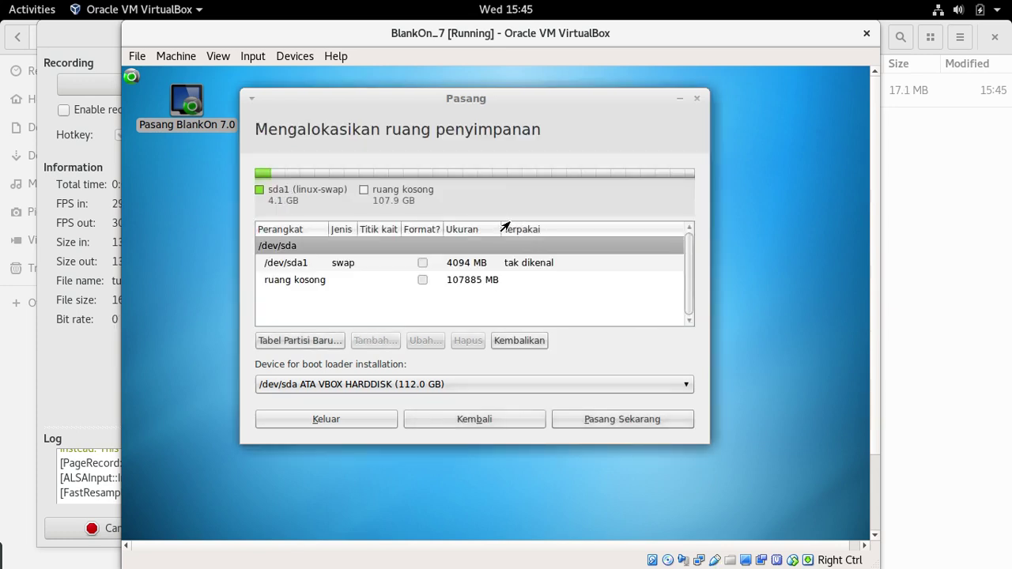
# Create a primary ReiserFS partition in the remaining 107885 MB of free space with mount point /.
pyautogui.click(315, 288)
pyautogui.click(375, 340)
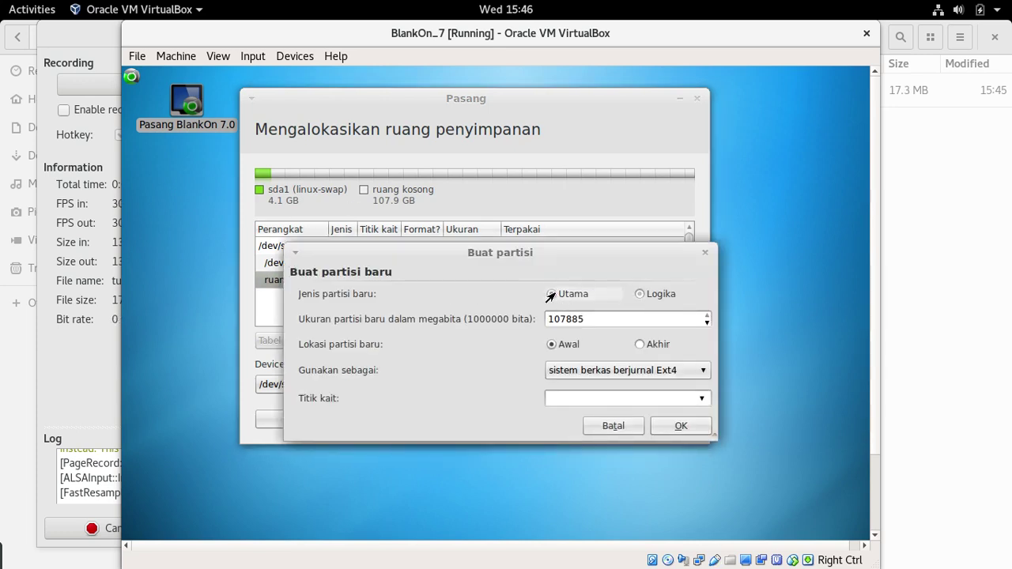
pyautogui.click(553, 294)
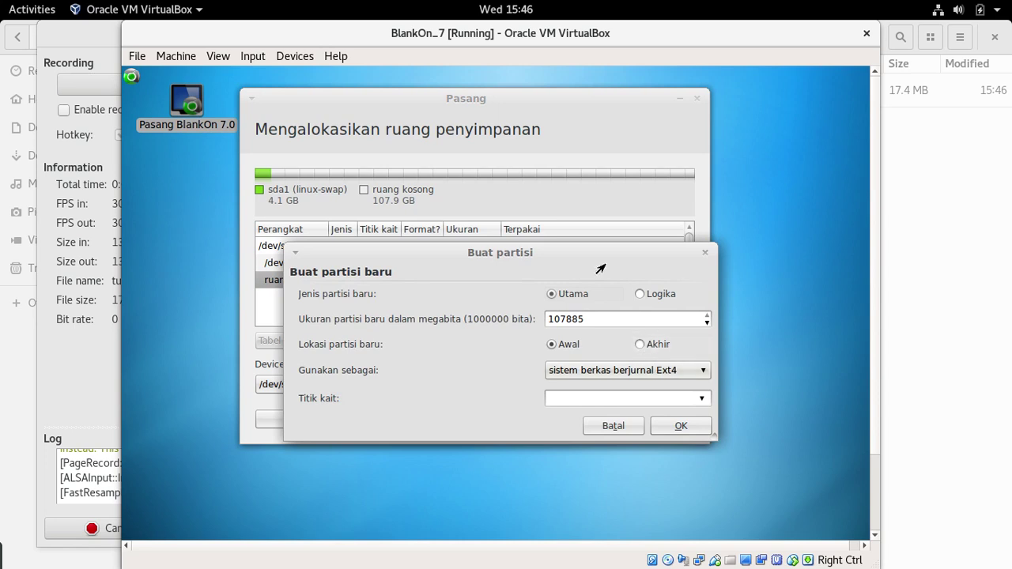
pyautogui.moveTo(554, 254); pyautogui.dragTo(530, 135)
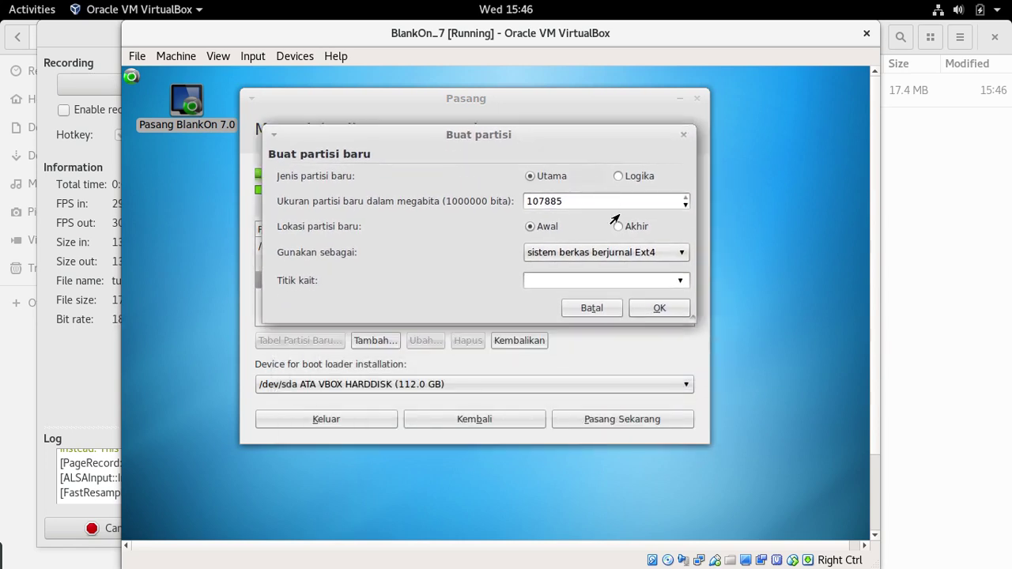
pyautogui.click(677, 253)
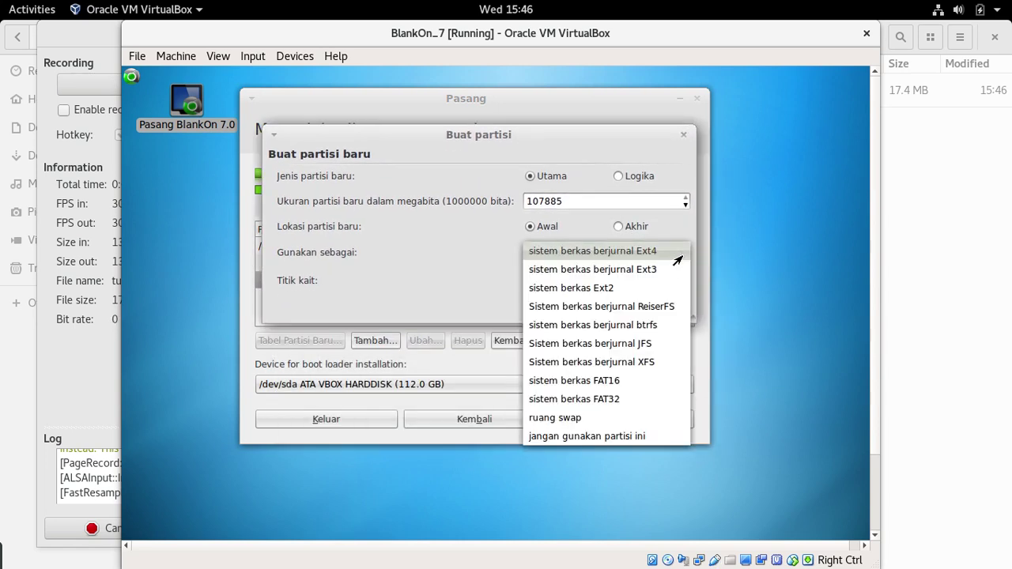
pyautogui.click(642, 309)
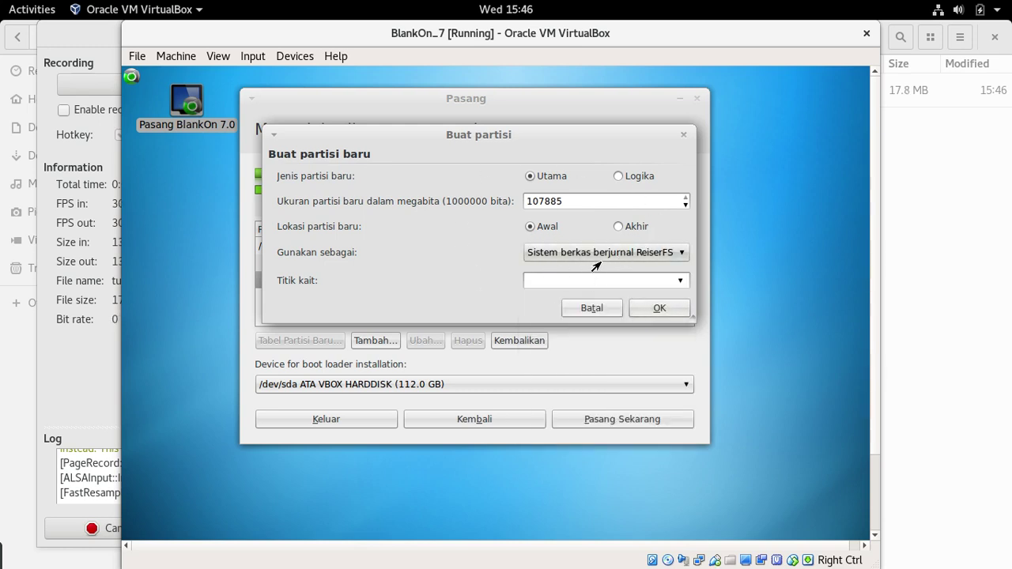
pyautogui.click(674, 285)
pyautogui.click(624, 302)
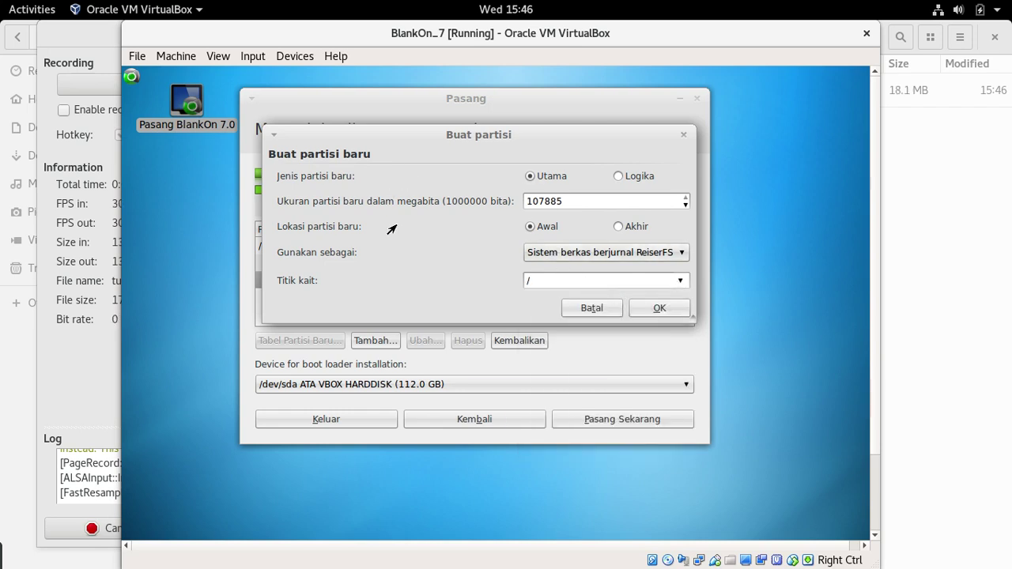
pyautogui.click(645, 314)
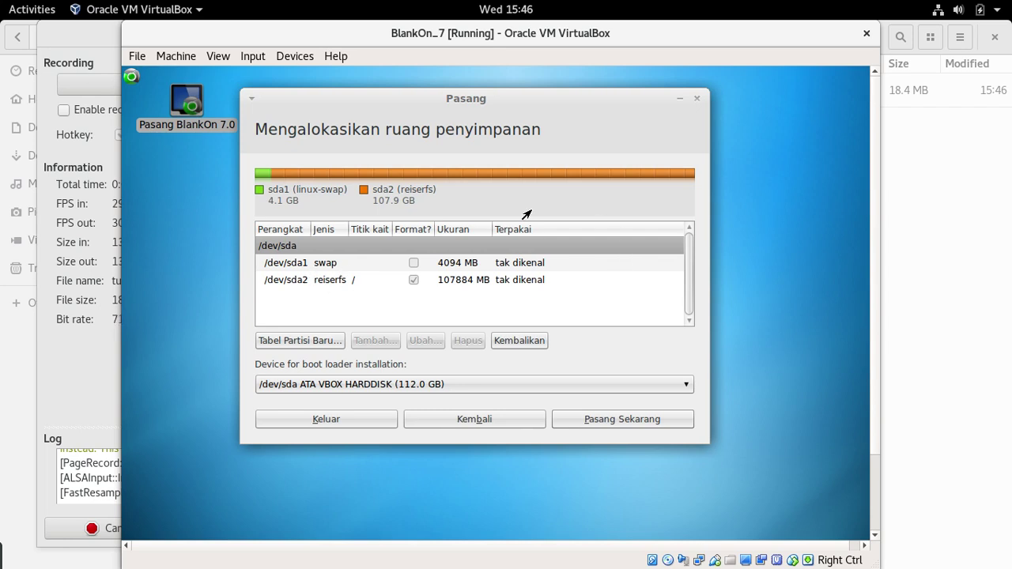
# Start the installation with the defined partitions and accept Jakarta as the location and USA as the keyboard layout.
pyautogui.click(610, 419)
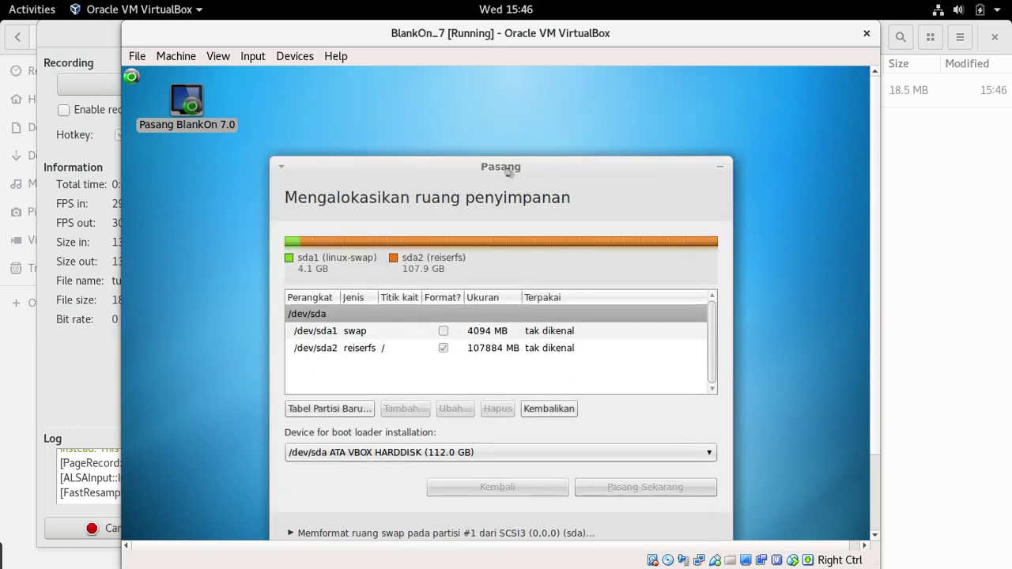
pyautogui.moveTo(509, 172); pyautogui.dragTo(472, 108)
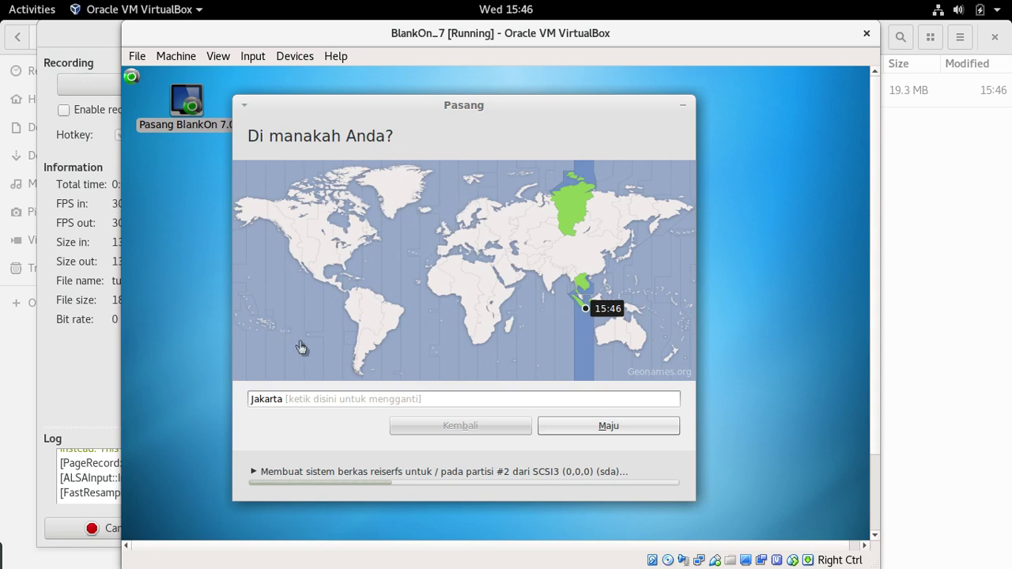
pyautogui.click(589, 431)
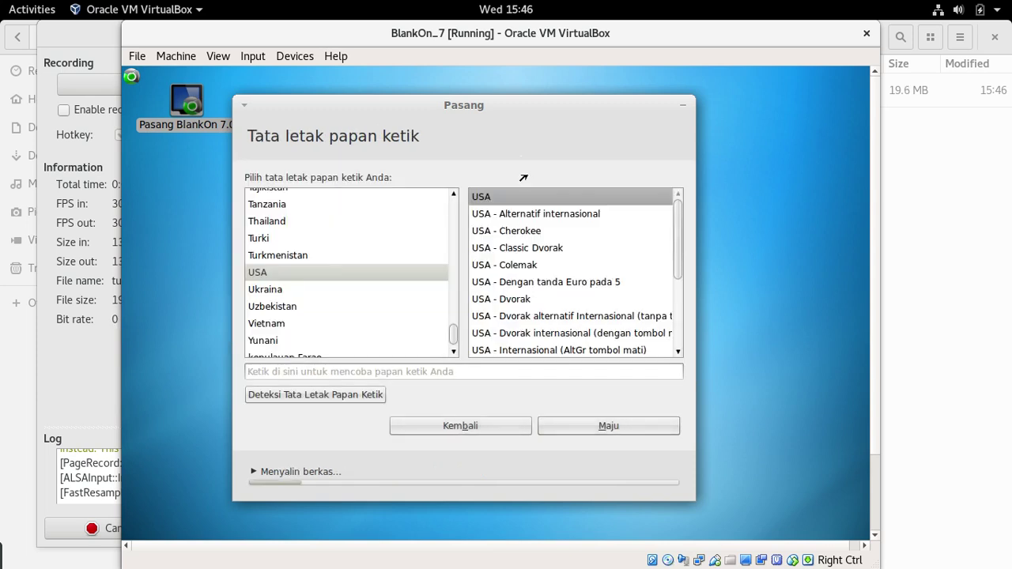
pyautogui.click(595, 433)
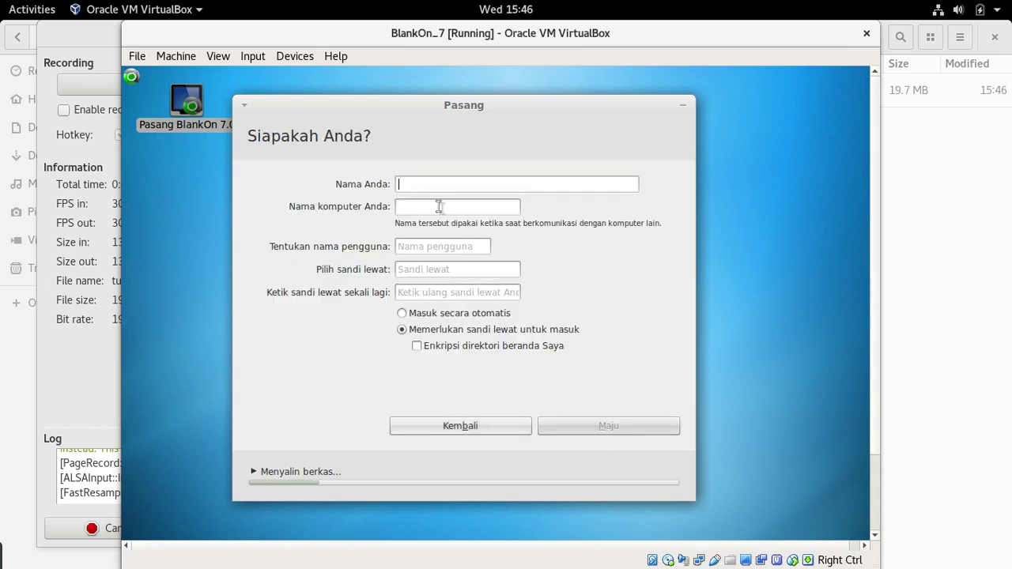
# Enter the user's name, enter and repeat the account password, choose automatic login (Masuk secara otomatis), and continue the installation.
pyautogui.write('d')
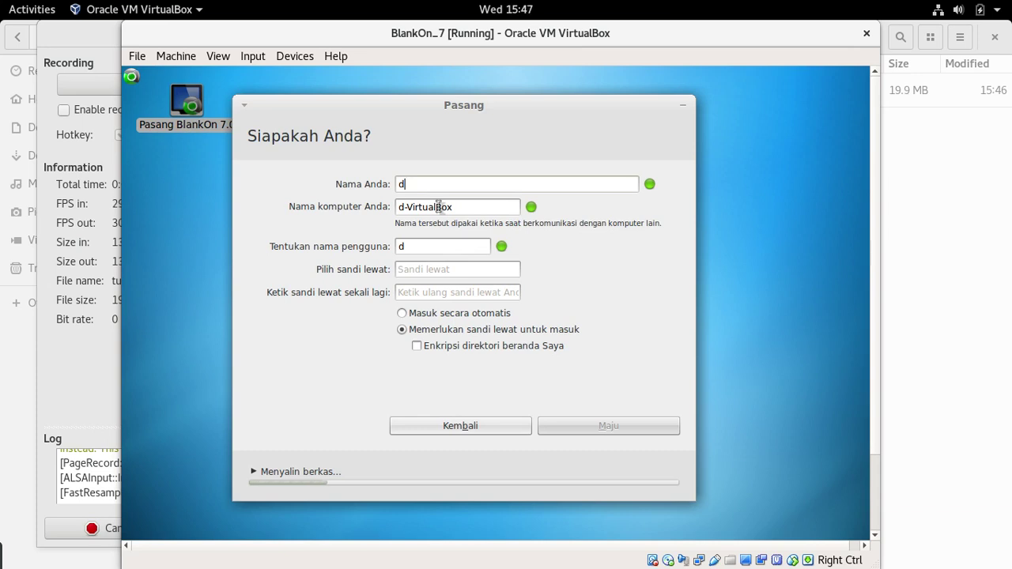
pyautogui.write('icky')
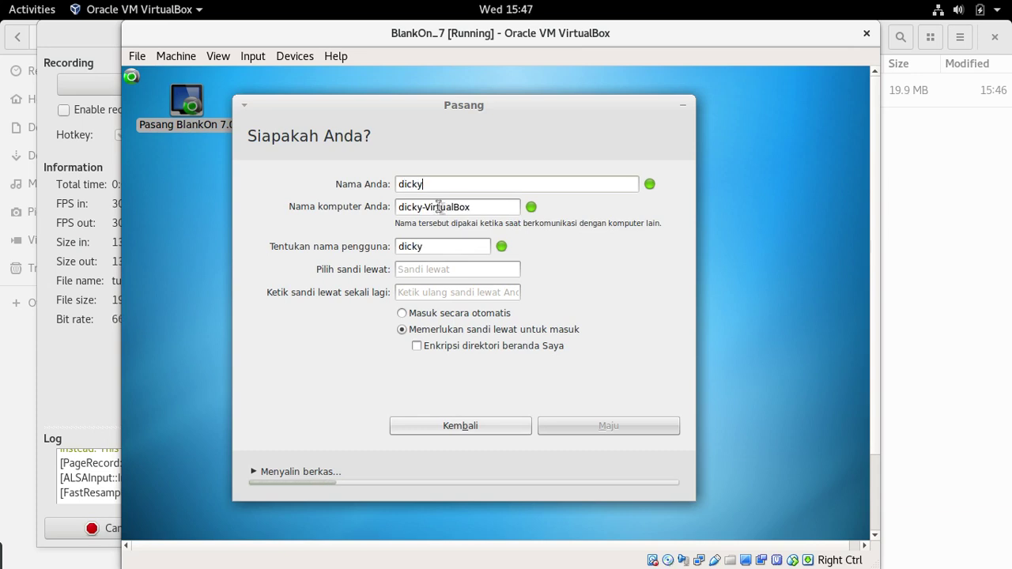
pyautogui.click(448, 273)
pyautogui.write('*******')
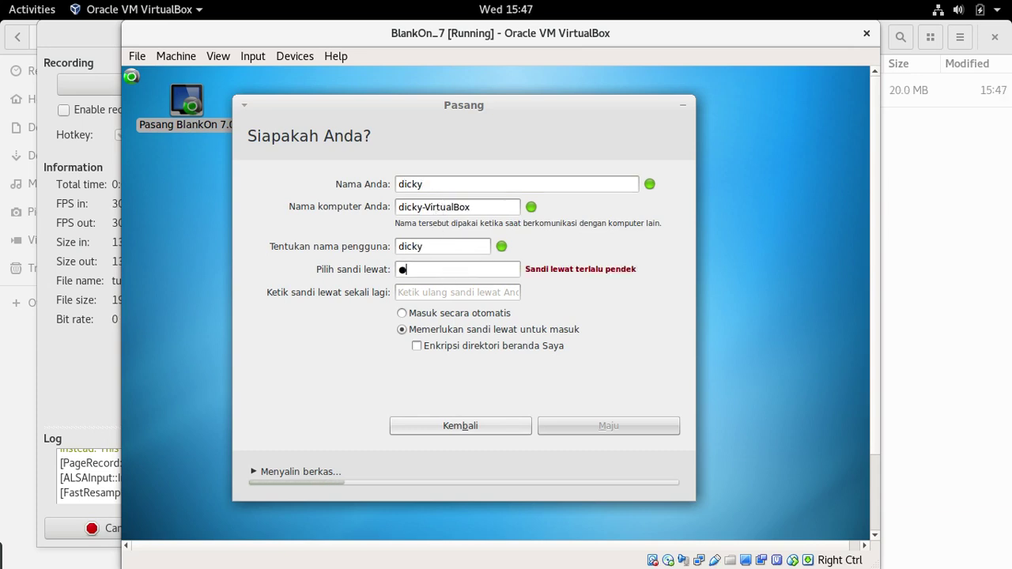
pyautogui.write('*')
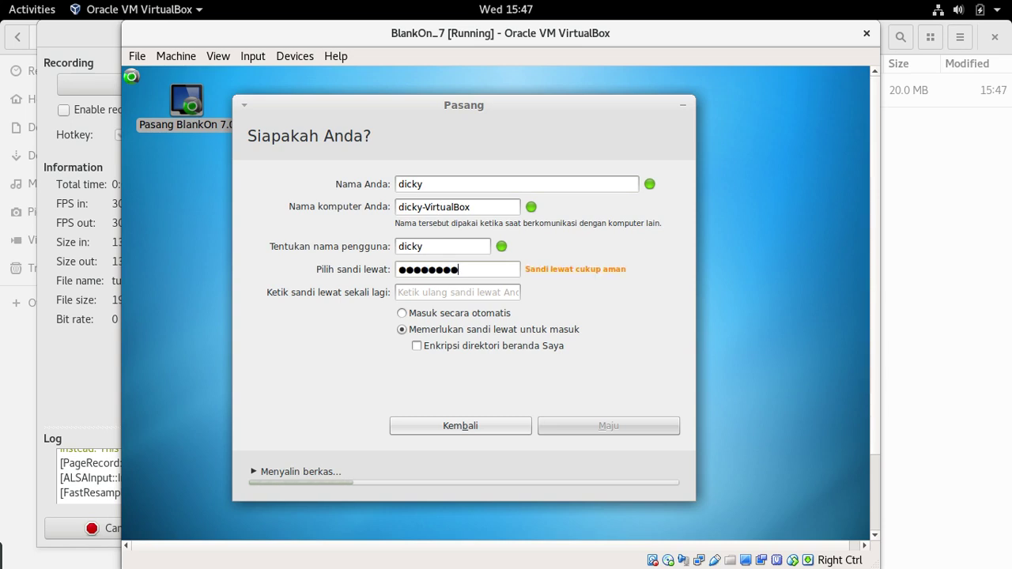
pyautogui.click(448, 293)
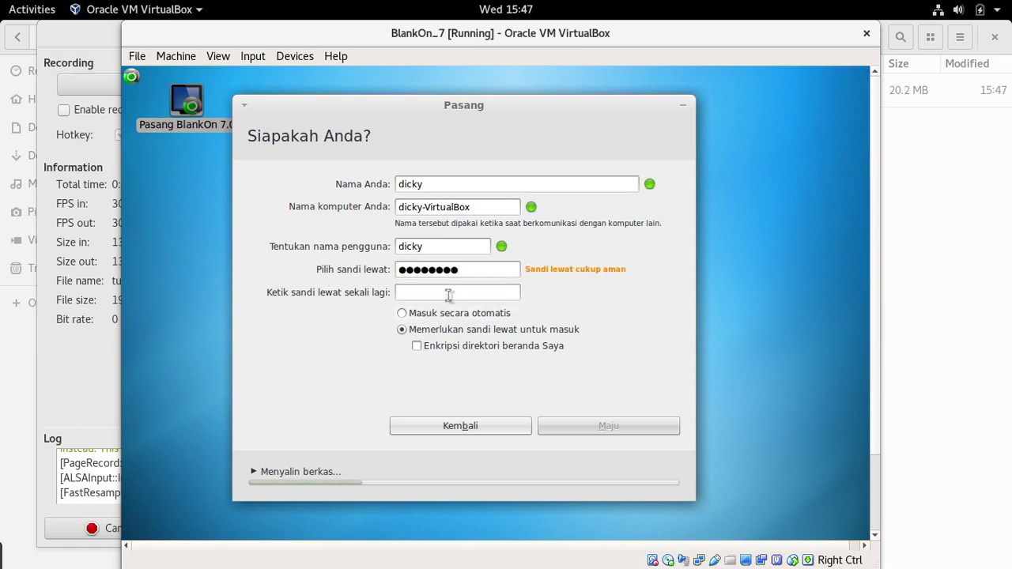
pyautogui.write('********')
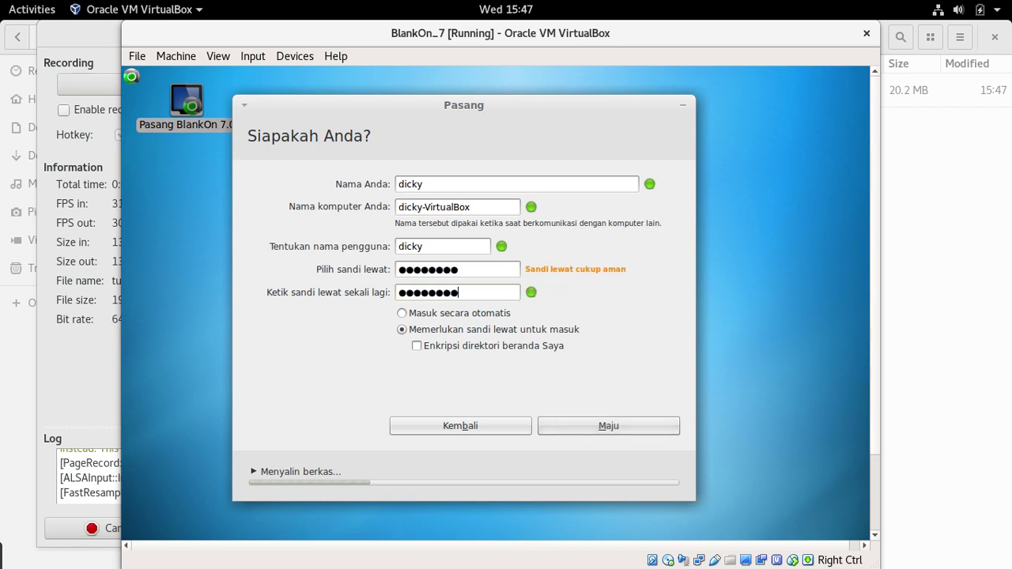
pyautogui.click(411, 313)
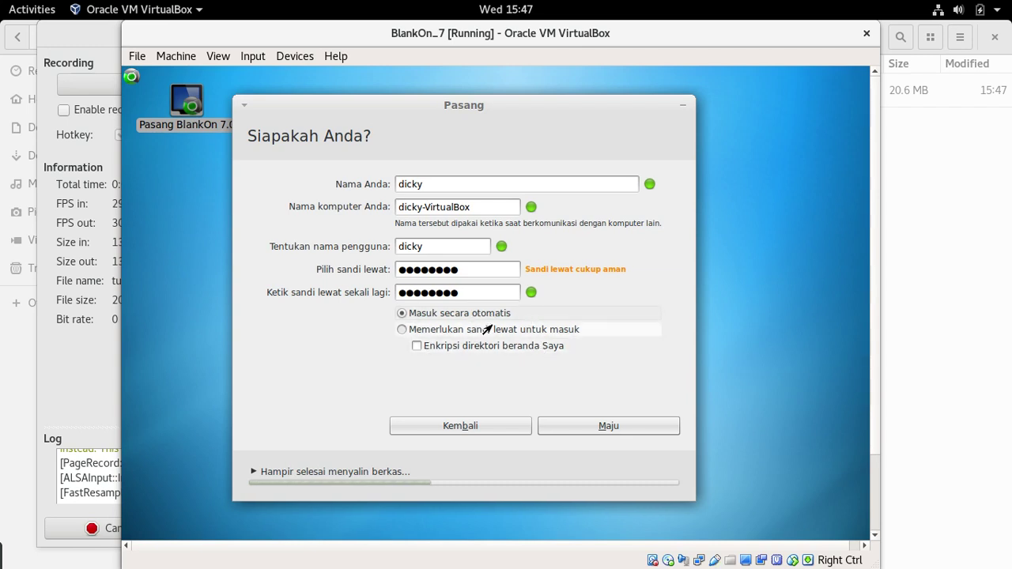
pyautogui.click(592, 428)
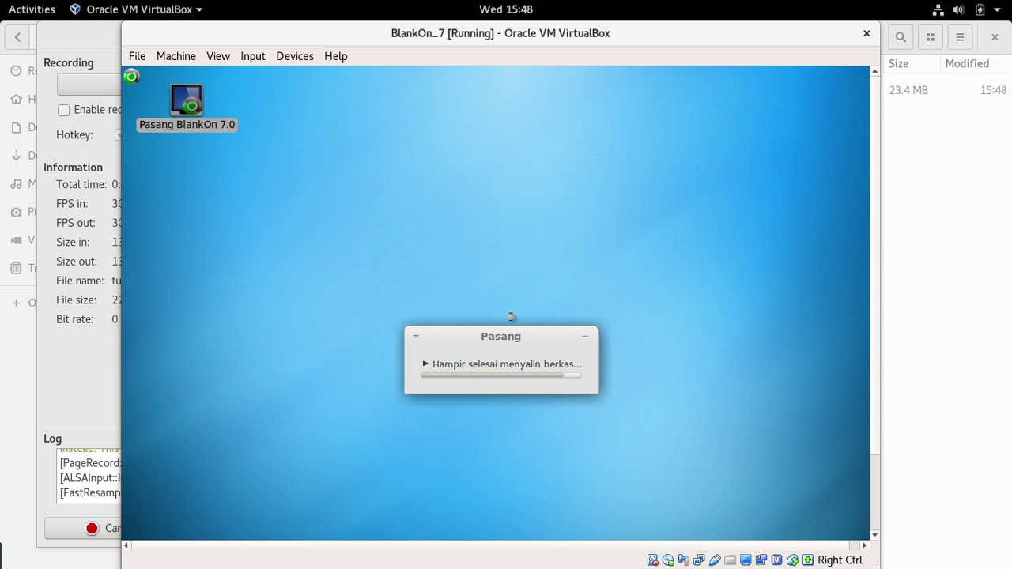
# Expand the installation progress details to examine the log output, collapse them again and reposition the progress window.
pyautogui.moveTo(512, 336); pyautogui.dragTo(468, 211)
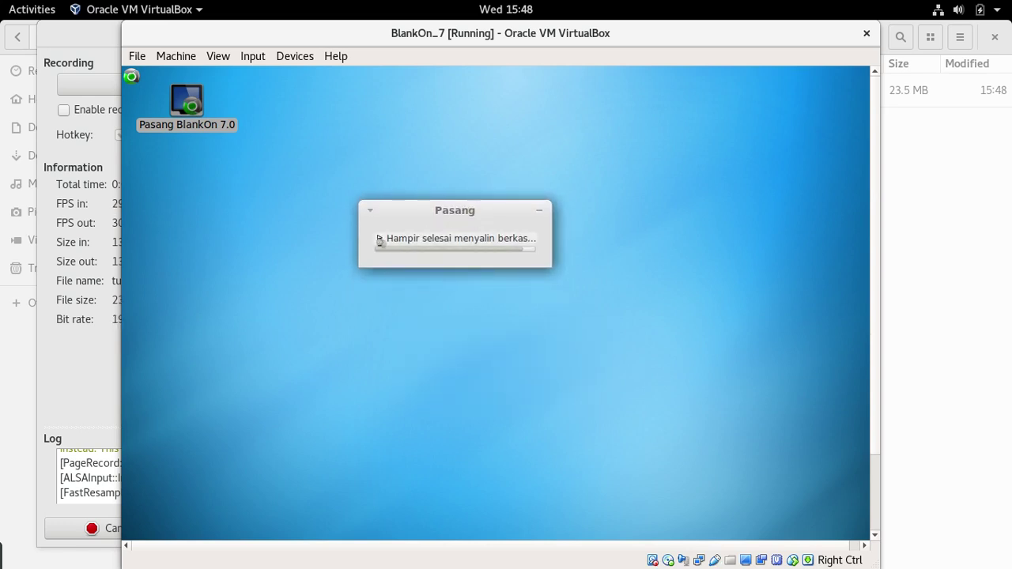
pyautogui.click(382, 239)
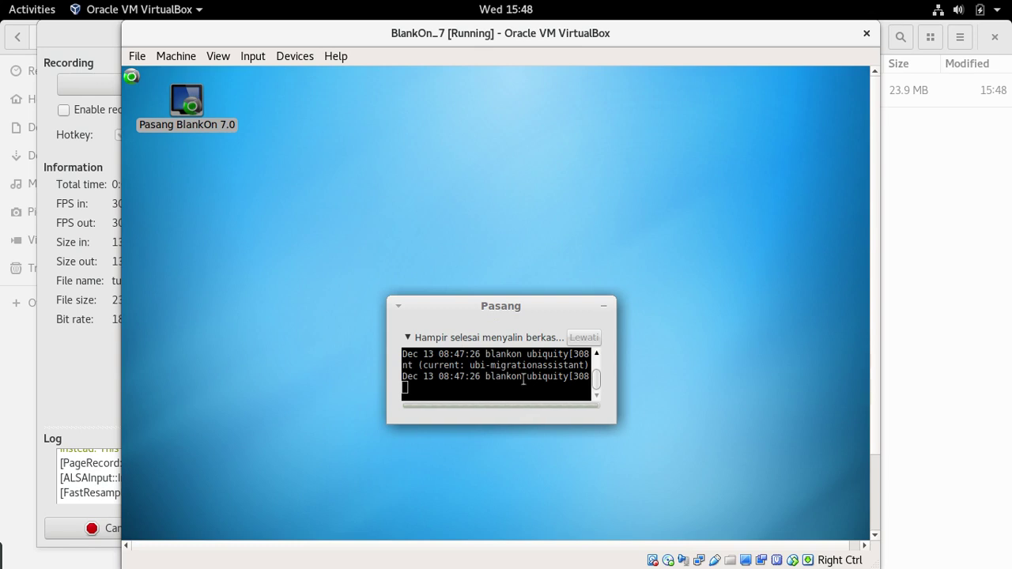
pyautogui.moveTo(510, 305); pyautogui.dragTo(468, 245)
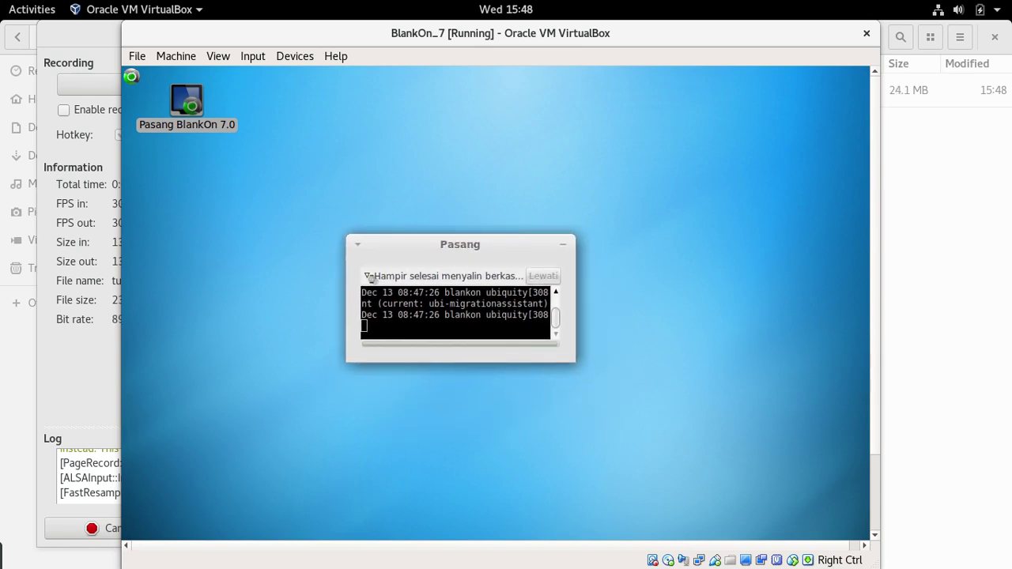
pyautogui.click(367, 276)
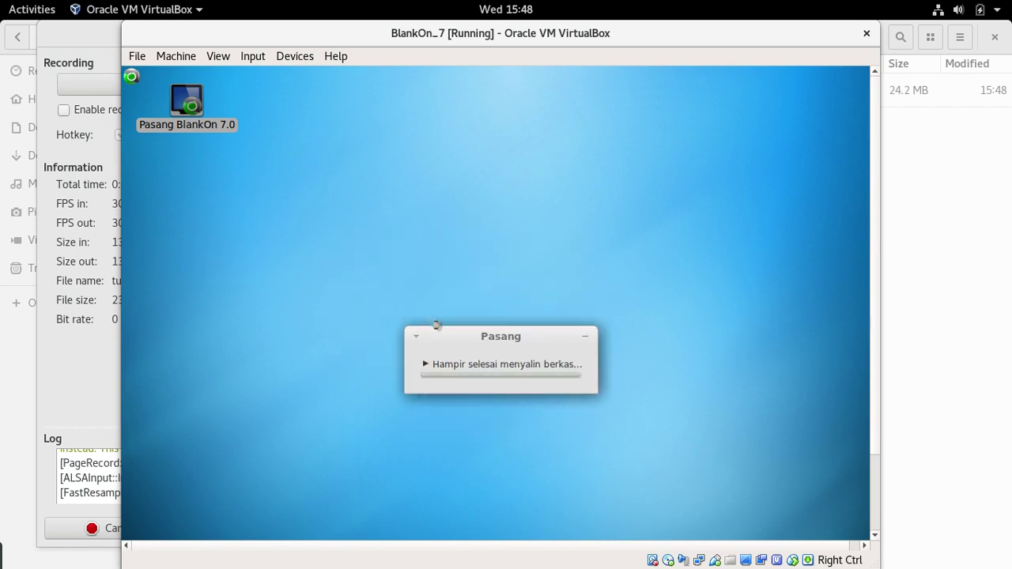
pyautogui.moveTo(497, 332); pyautogui.dragTo(449, 233)
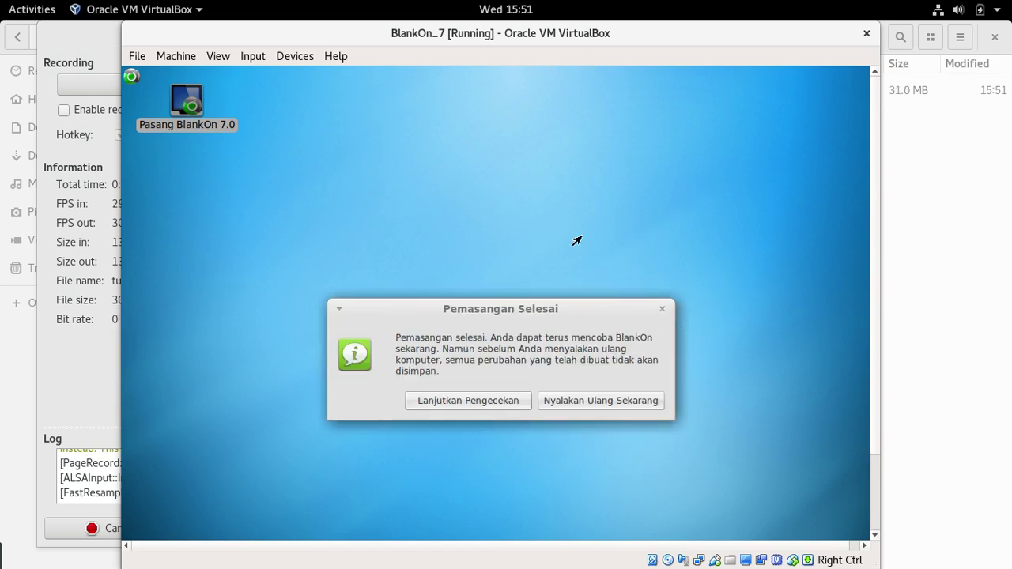
# Restart the machine into the installed system and close the mouse pointer integration notices and the desktop search popup.
pyautogui.click(613, 403)
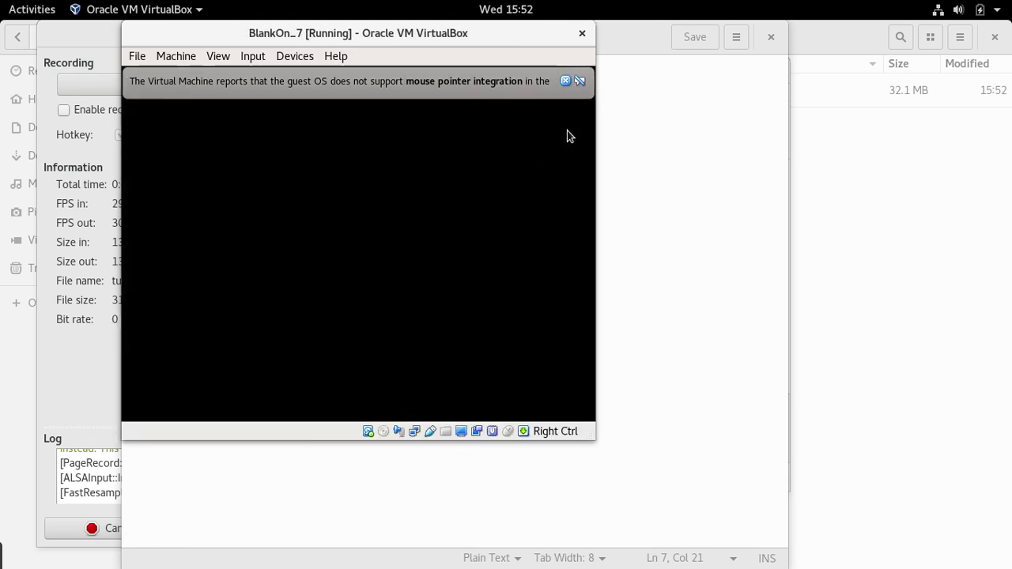
pyautogui.click(565, 81)
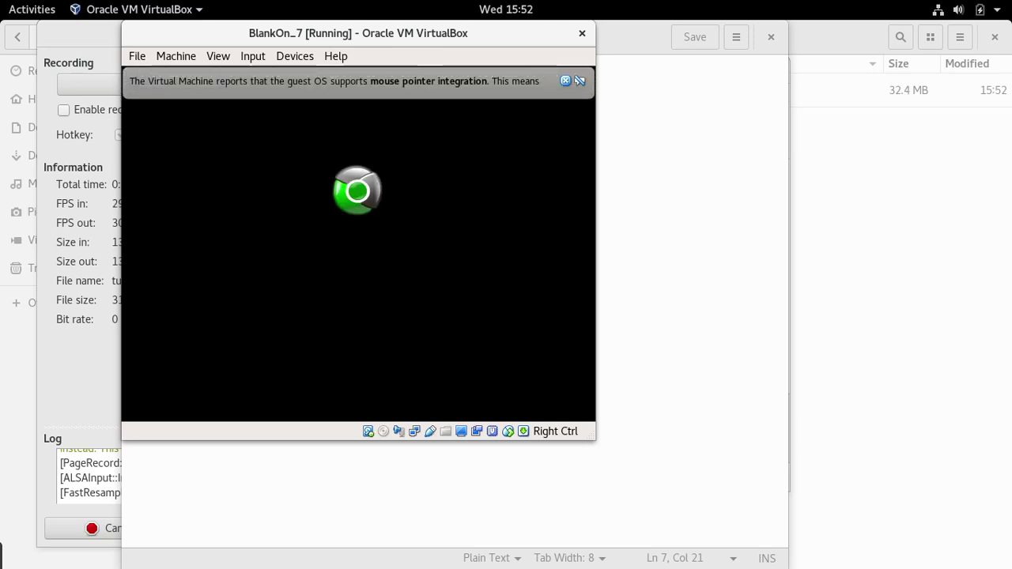
pyautogui.click(566, 80)
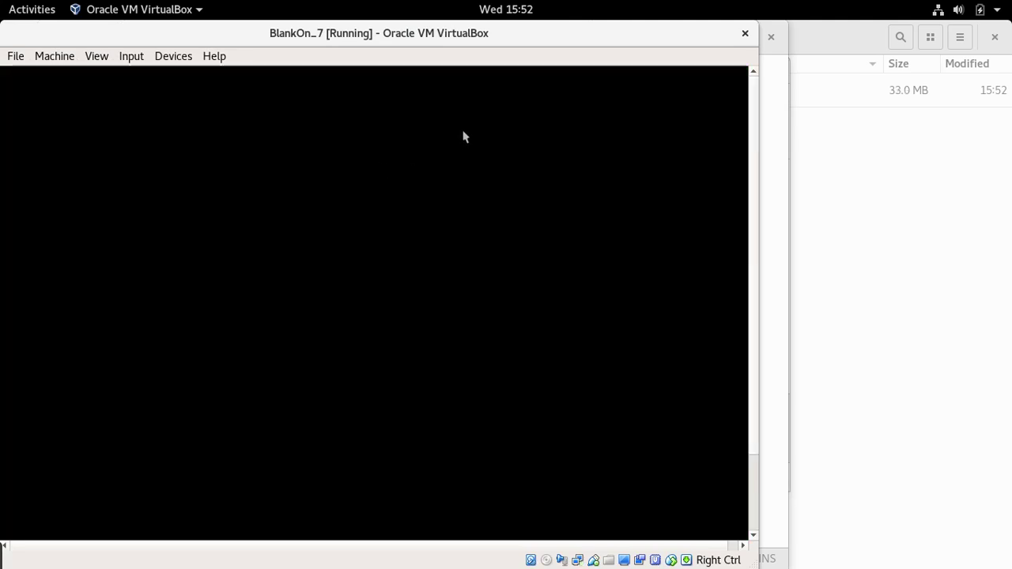
pyautogui.moveTo(477, 41); pyautogui.dragTo(514, 46)
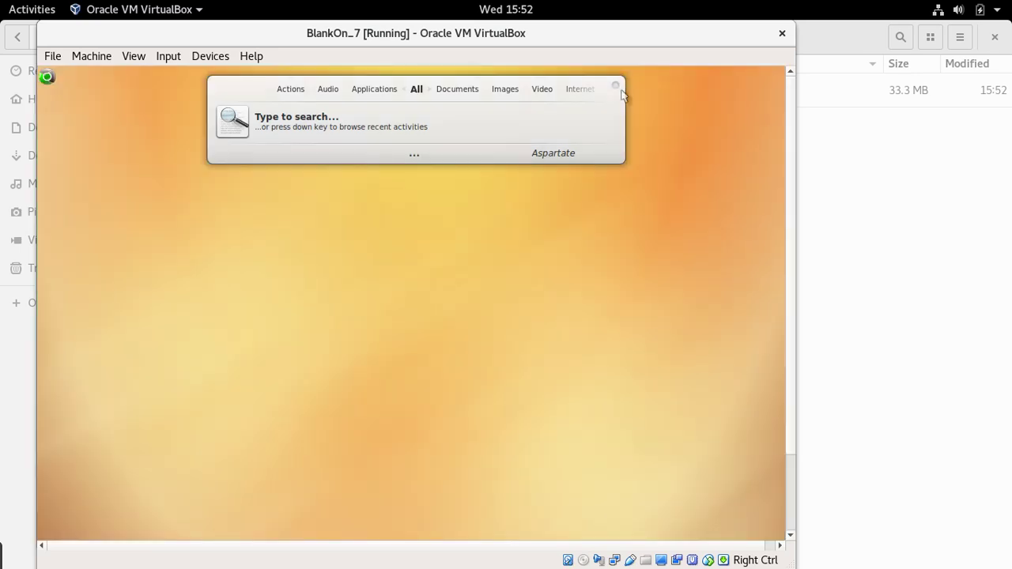
pyautogui.click(616, 85)
pyautogui.click(621, 133)
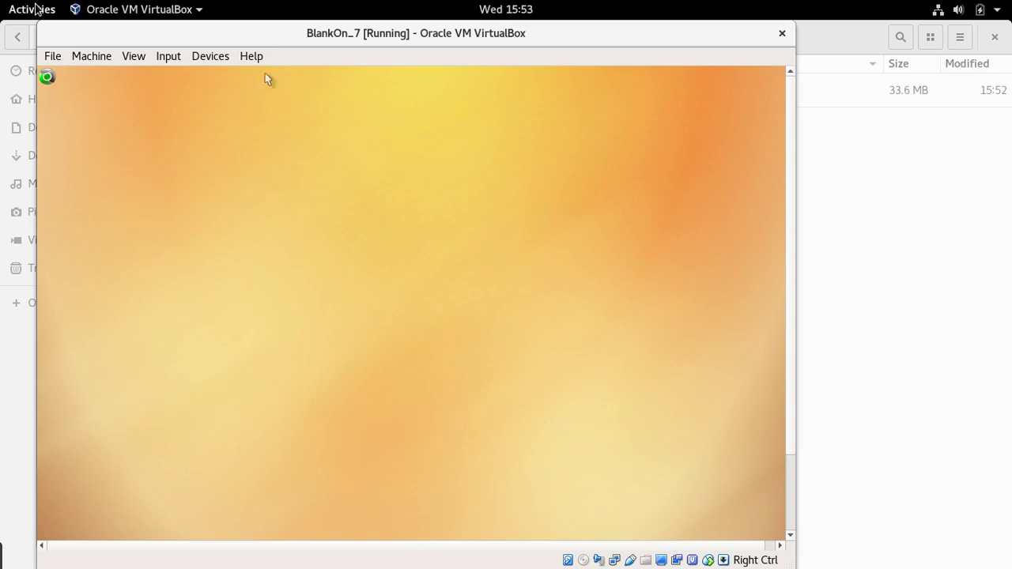
# Highlight "Buat Password root" as the current item in the tutorblankon.txt notes and return to the BlankOn_7 virtual machine.
pyautogui.press('super')
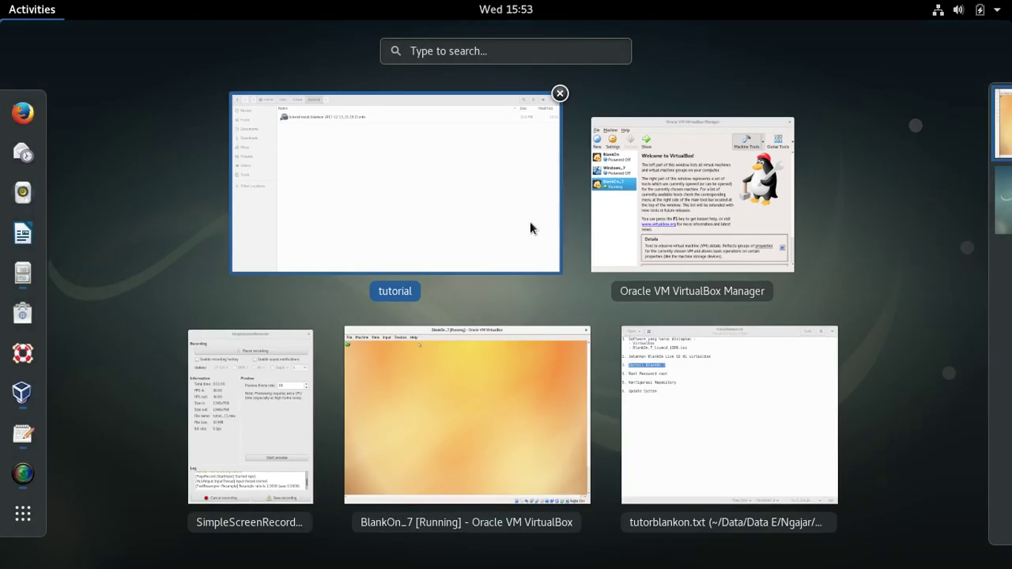
pyautogui.click(653, 405)
pyautogui.moveTo(143, 167); pyautogui.dragTo(263, 168)
pyautogui.click(35, 11)
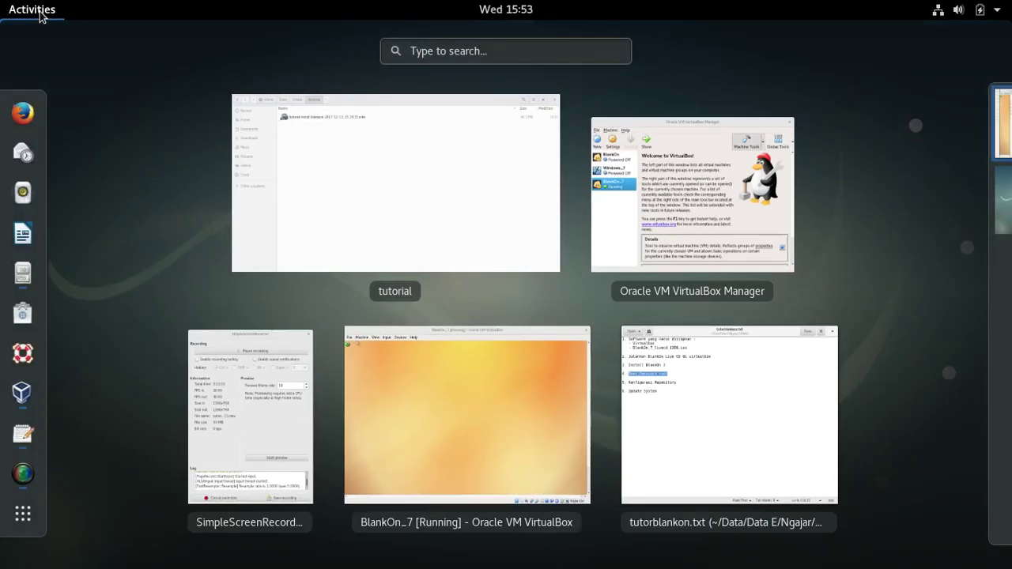
pyautogui.click(701, 429)
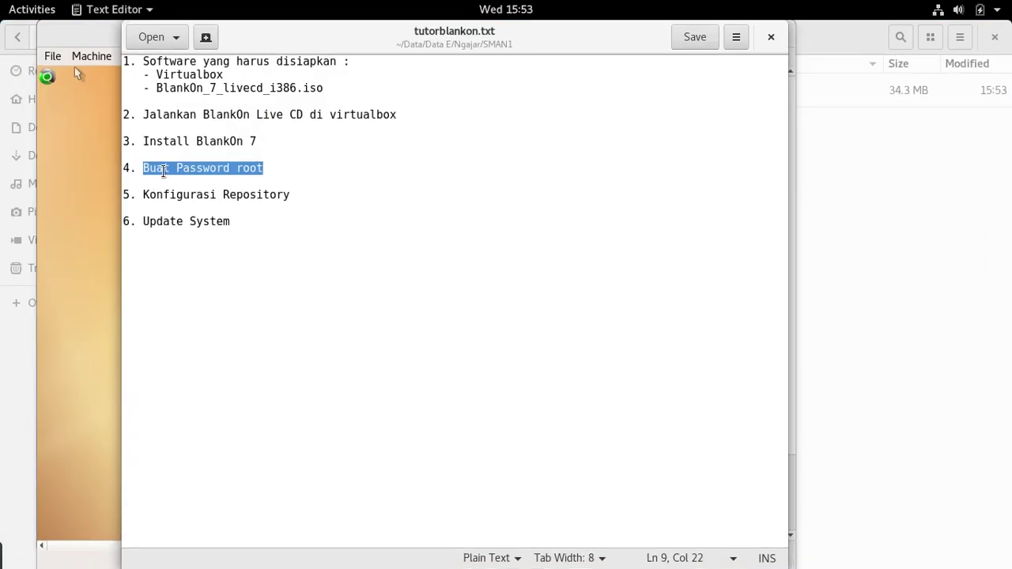
pyautogui.click(28, 11)
pyautogui.click(534, 376)
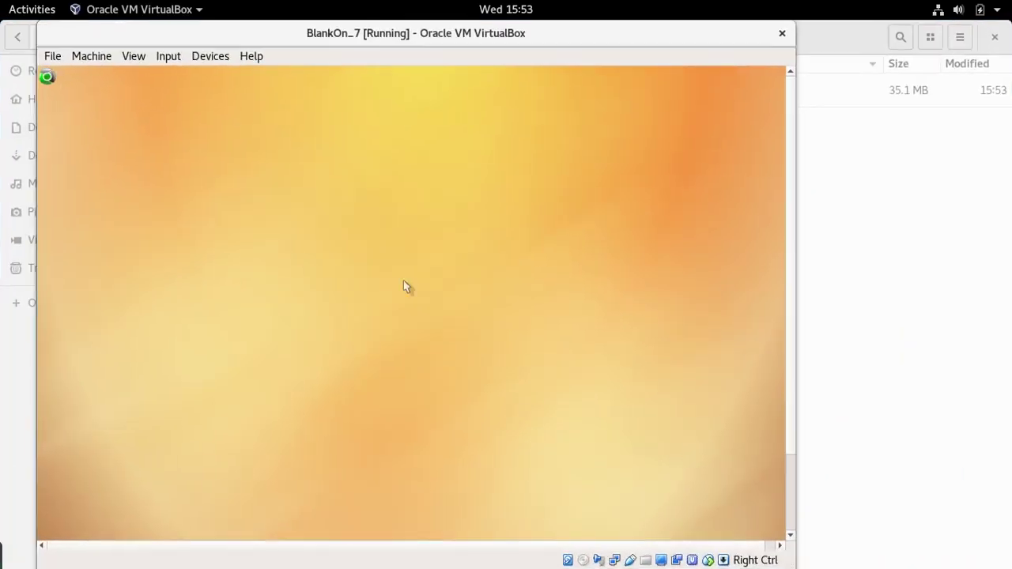
# Open a terminal from the BlankOn desktop and start a root shell with sudo -i, authenticating with the account password.
pyautogui.rightClick(370, 163)
pyautogui.click(412, 226)
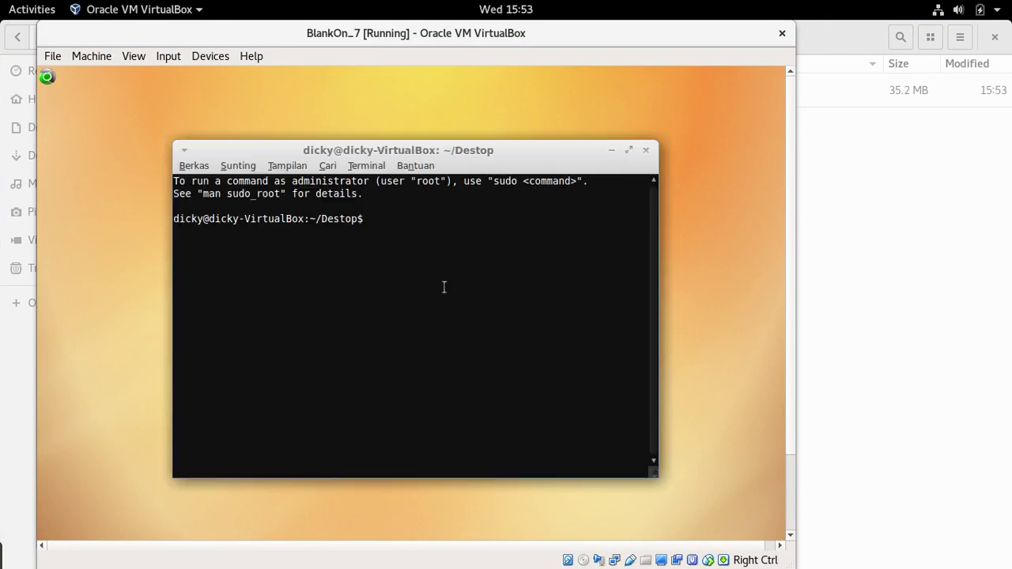
pyautogui.write('sudo -i')
pyautogui.press('Return')
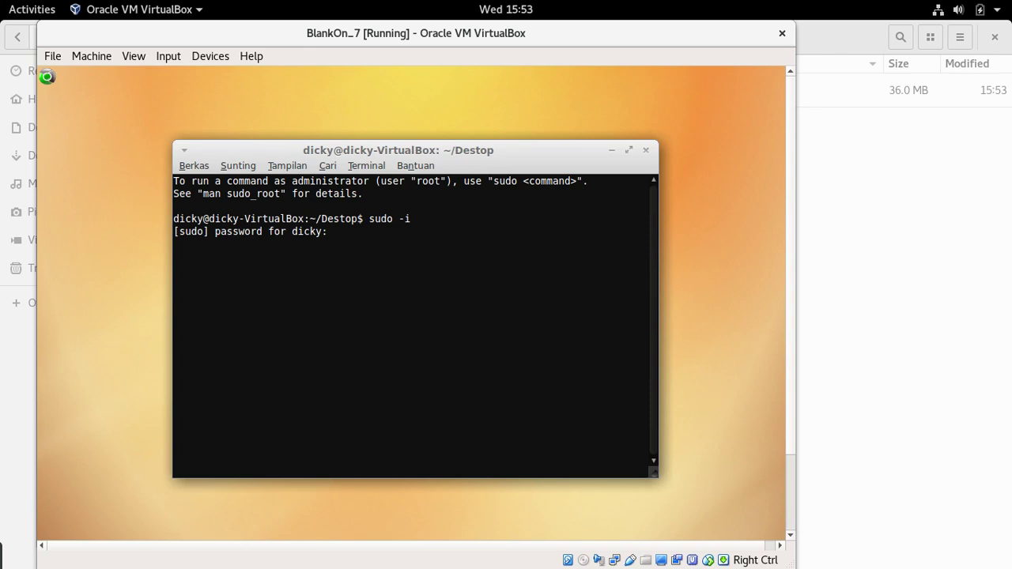
pyautogui.press('Return')
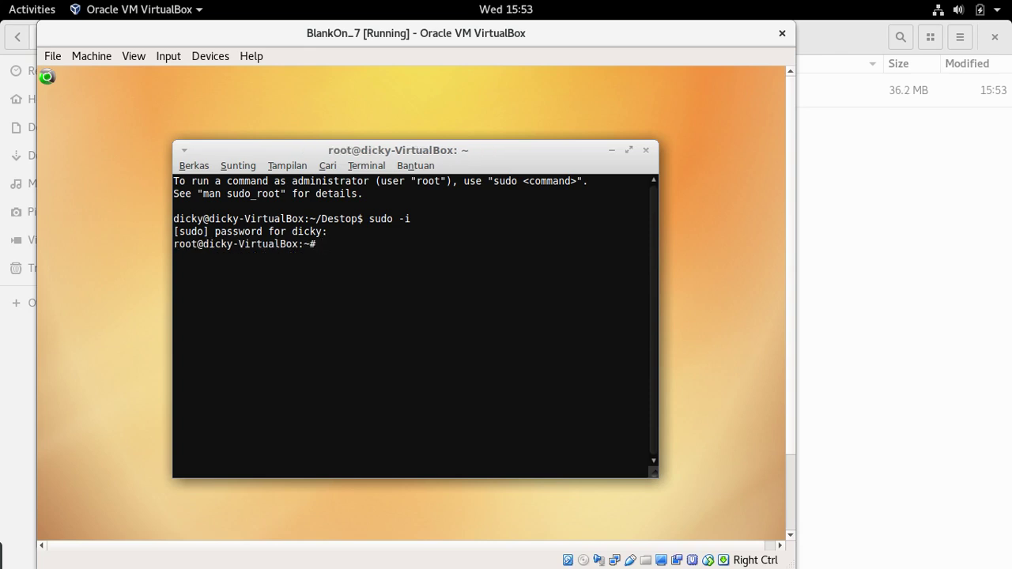
# Run passwd root and enter the new root password twice.
pyautogui.write('passwd root')
pyautogui.press('Return')
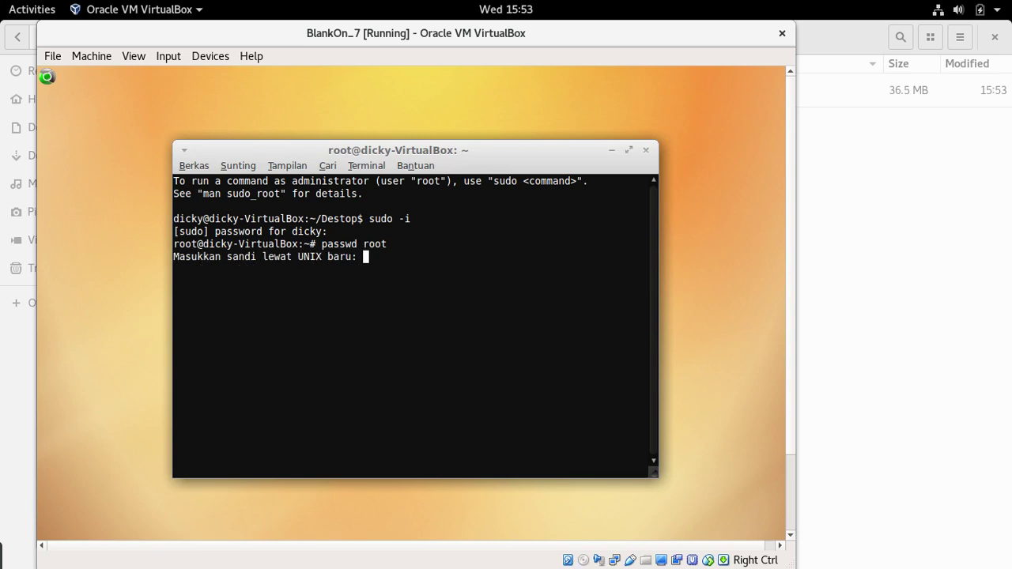
pyautogui.press('Return')
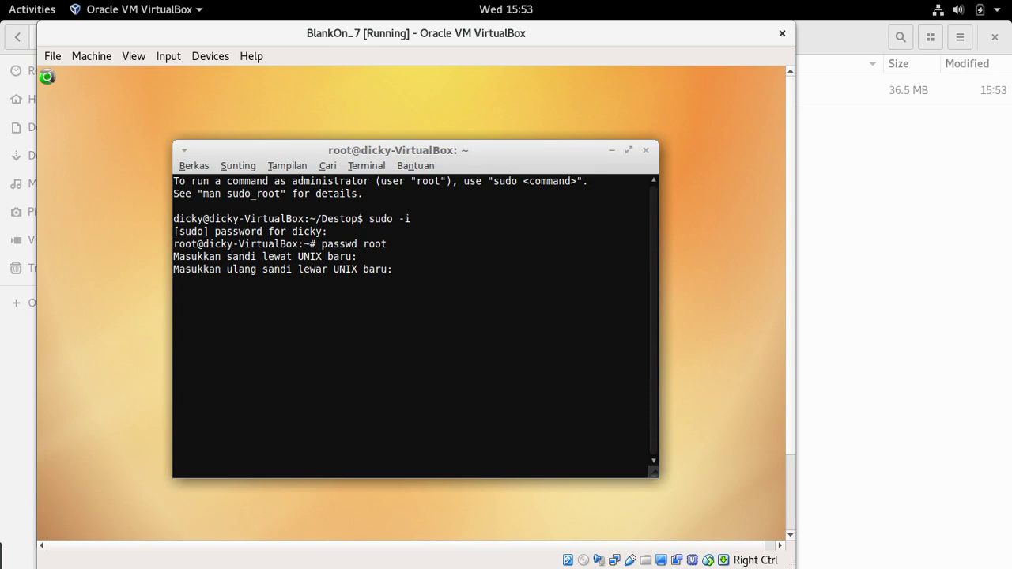
pyautogui.press('Return')
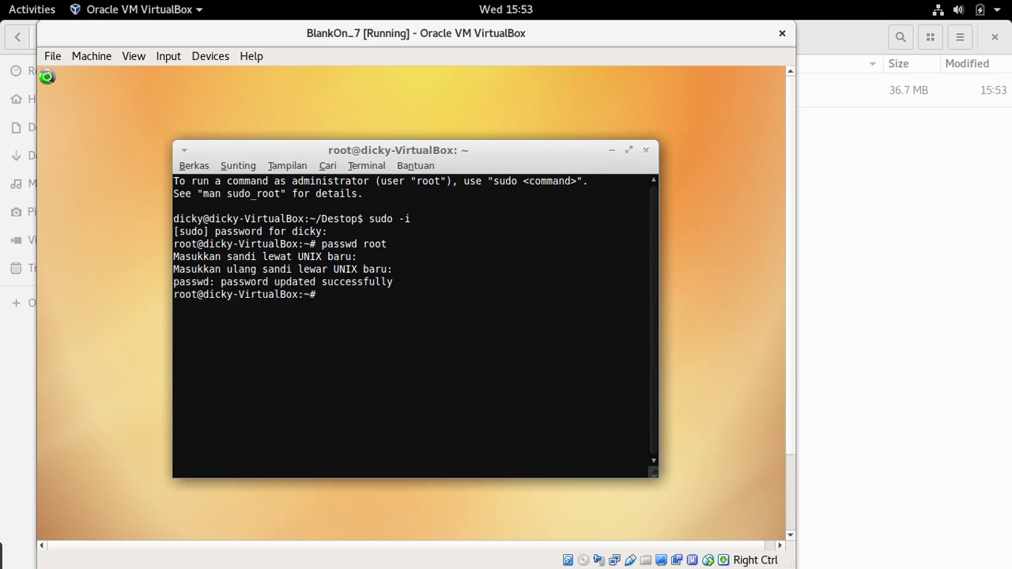
# Use the login command in the root shell to sign in to the regular user account.
pyautogui.write('login dicky')
pyautogui.press('Return')
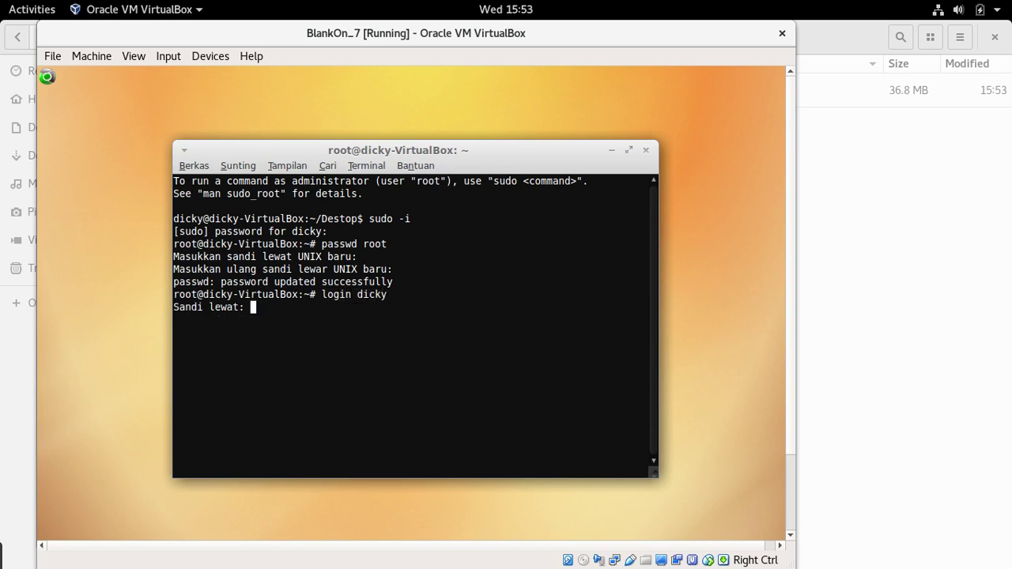